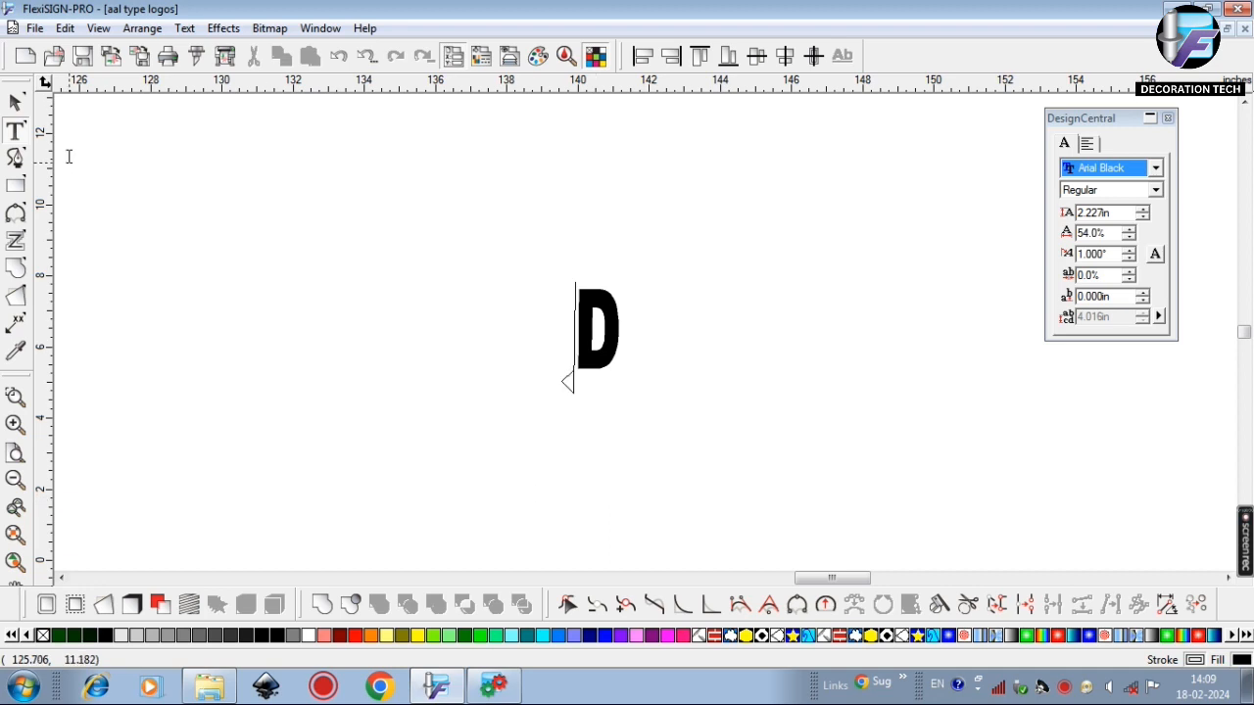
Enlarge the letter D to about 9.24 in wide and 7.70 in high
left_click(16, 102)
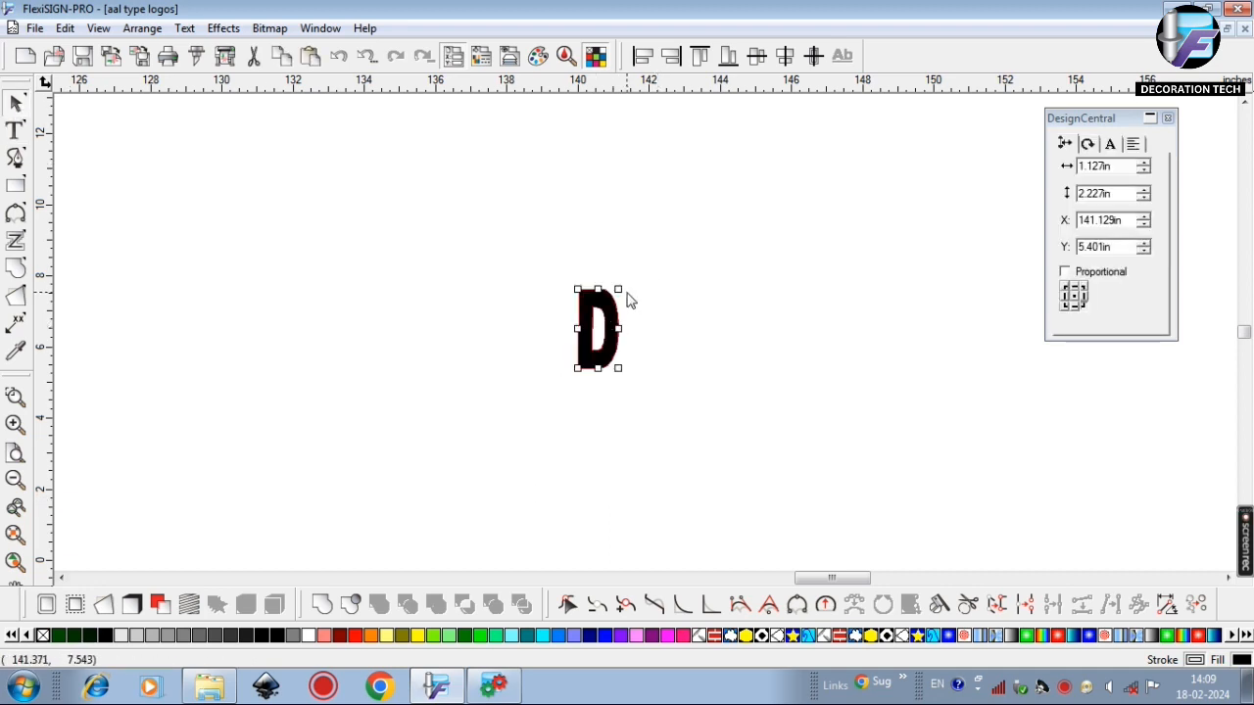
left_click_drag(619, 287, 715, 97)
left_click_drag(699, 246, 901, 355)
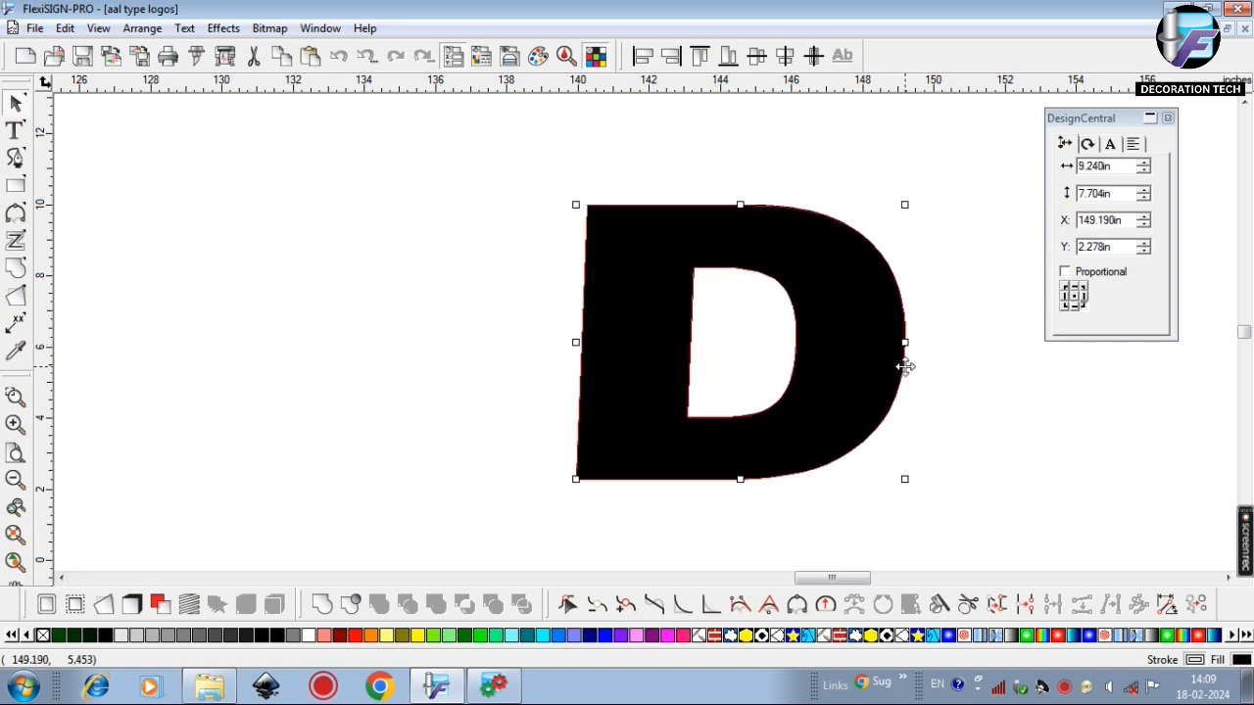
Change the enlarged letter D's font to Arial CYR
left_click(1110, 145)
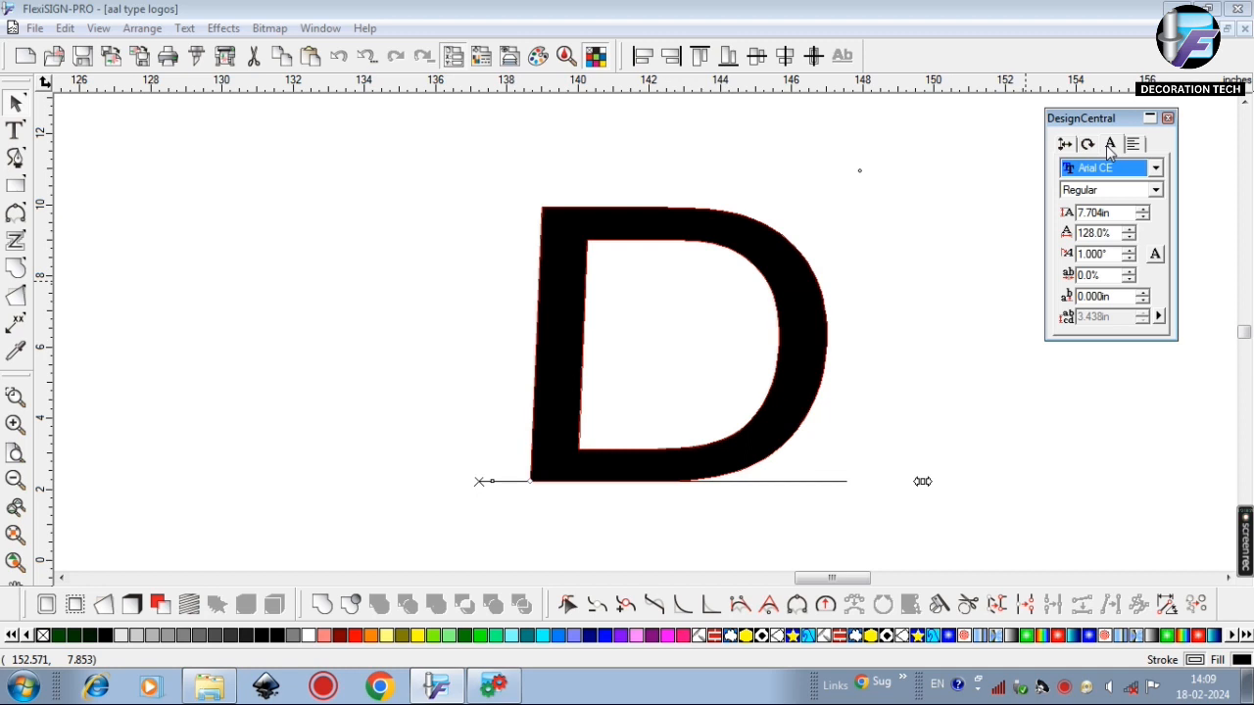
key("Down")
key("Down")
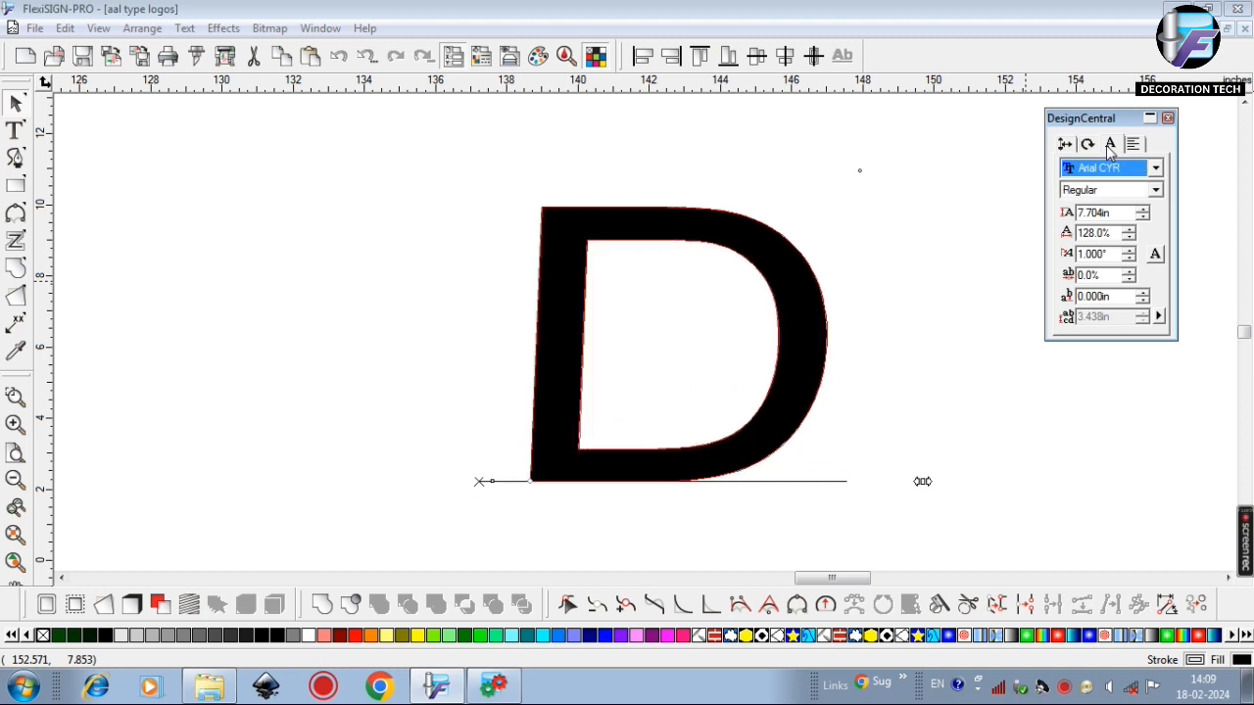
left_click(723, 449)
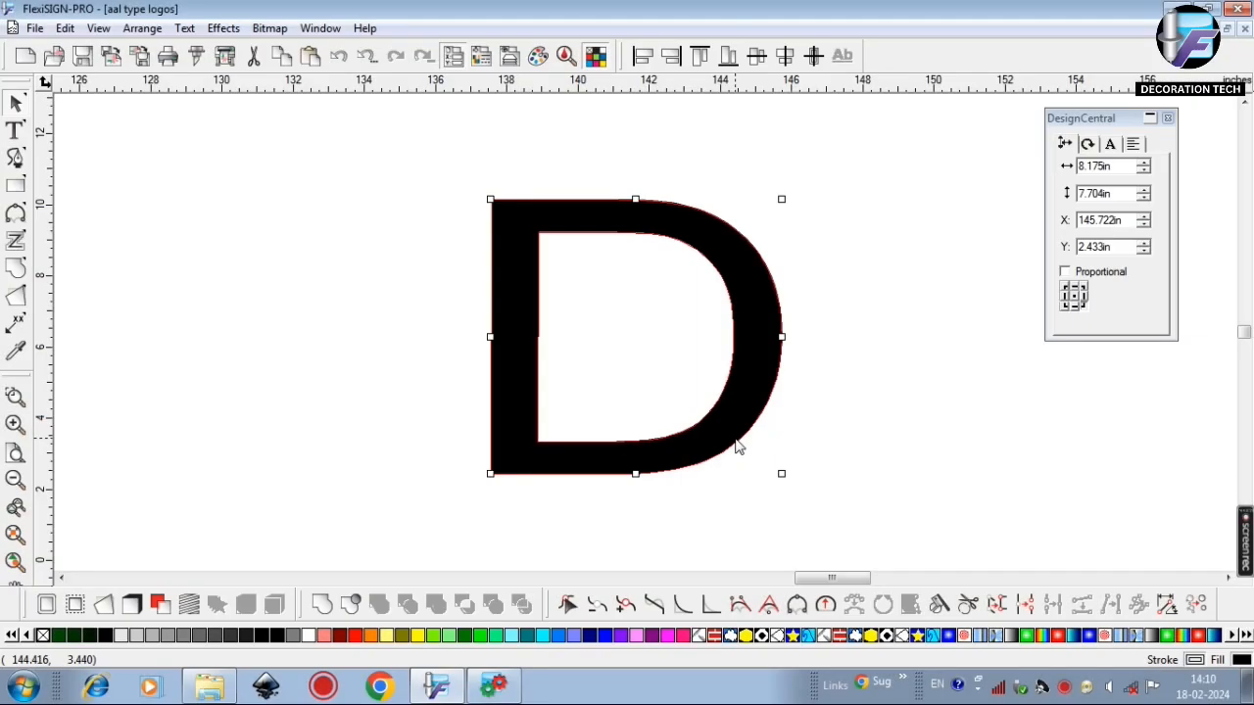
Cut the D into two pieces with the knife tool, across its left stem and its lower right curve
left_click(939, 603)
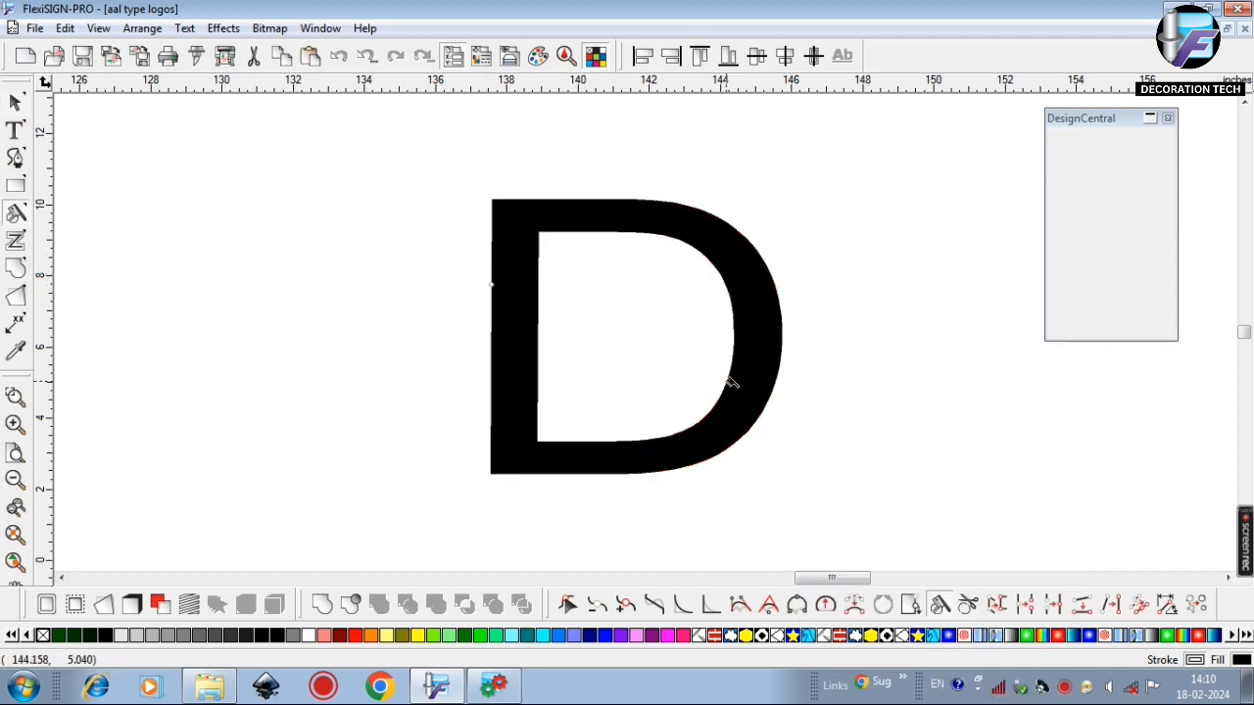
left_click_drag(723, 380, 804, 433)
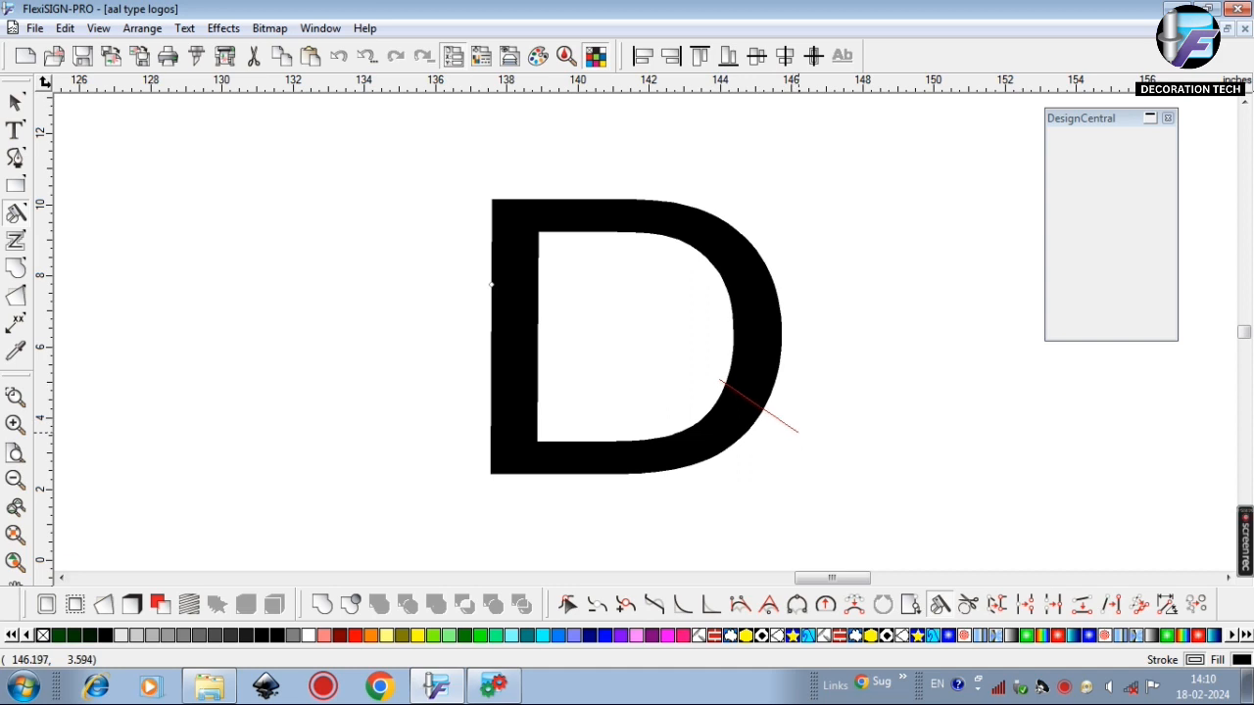
key("space")
Move the upper piece of the D up and slightly right to open a gap between the two pieces
left_click(752, 277)
key("Up")
key("Up")
key("Up")
key("Up")
key("Up")
left_click_drag(781, 290, 791, 294)
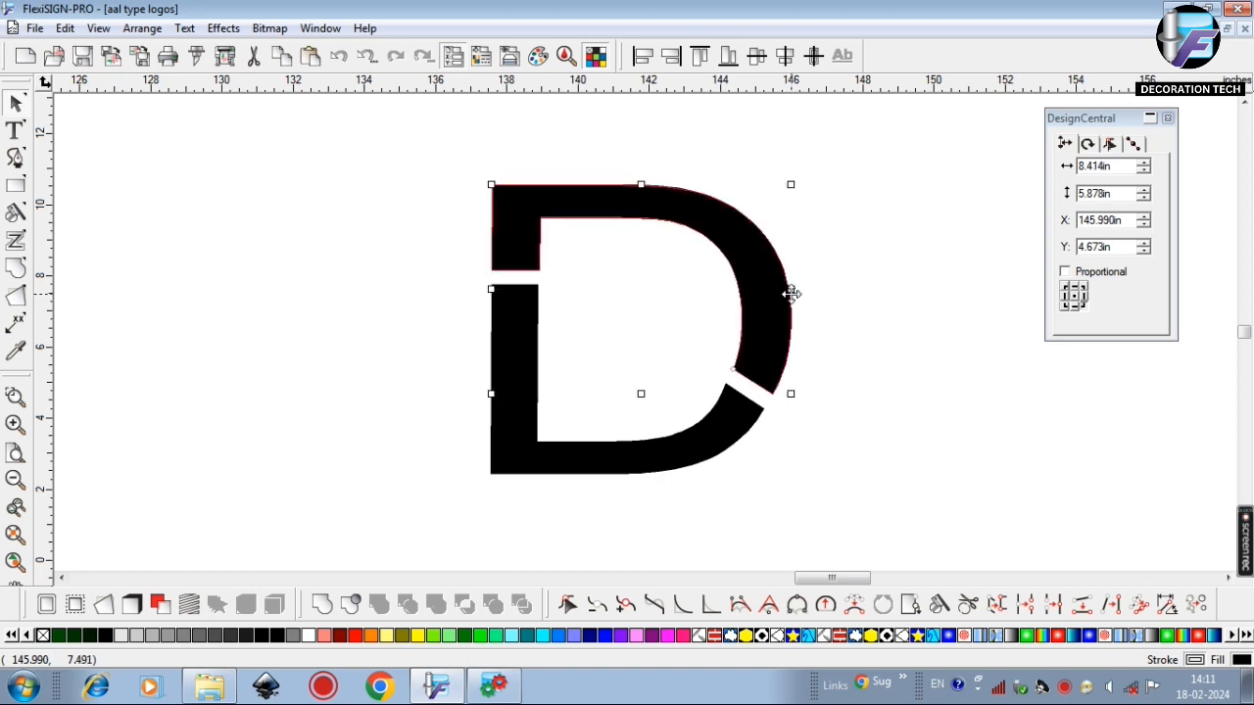
left_click(845, 392)
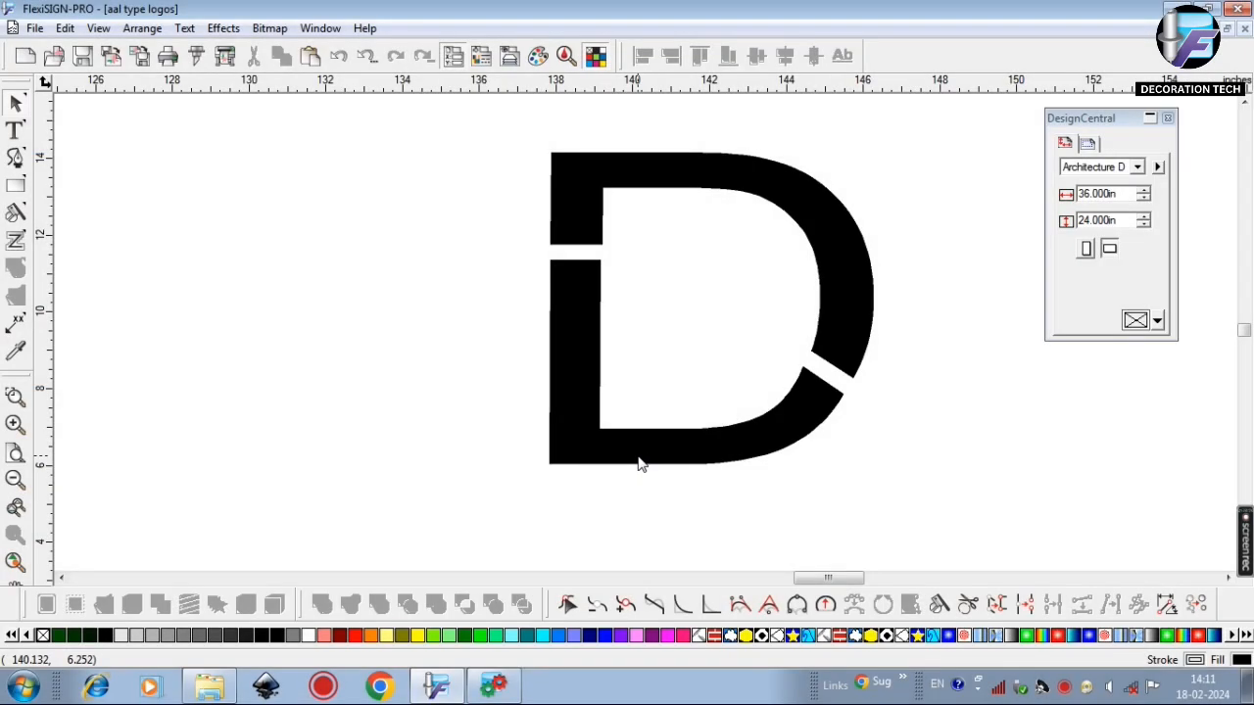
Switch the drawing display from filled shapes to outlines
left_click(639, 462)
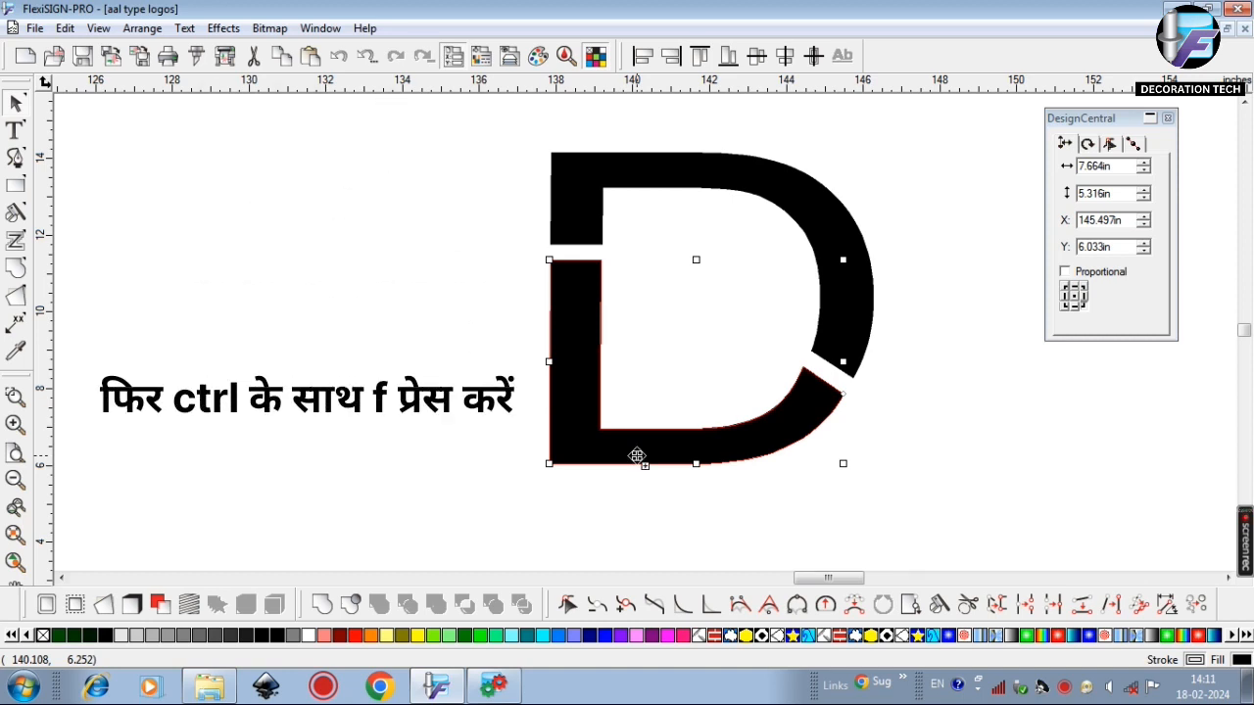
key("ctrl+f")
left_click(646, 370)
scroll(640, 412, "up", 1)
key("Left")
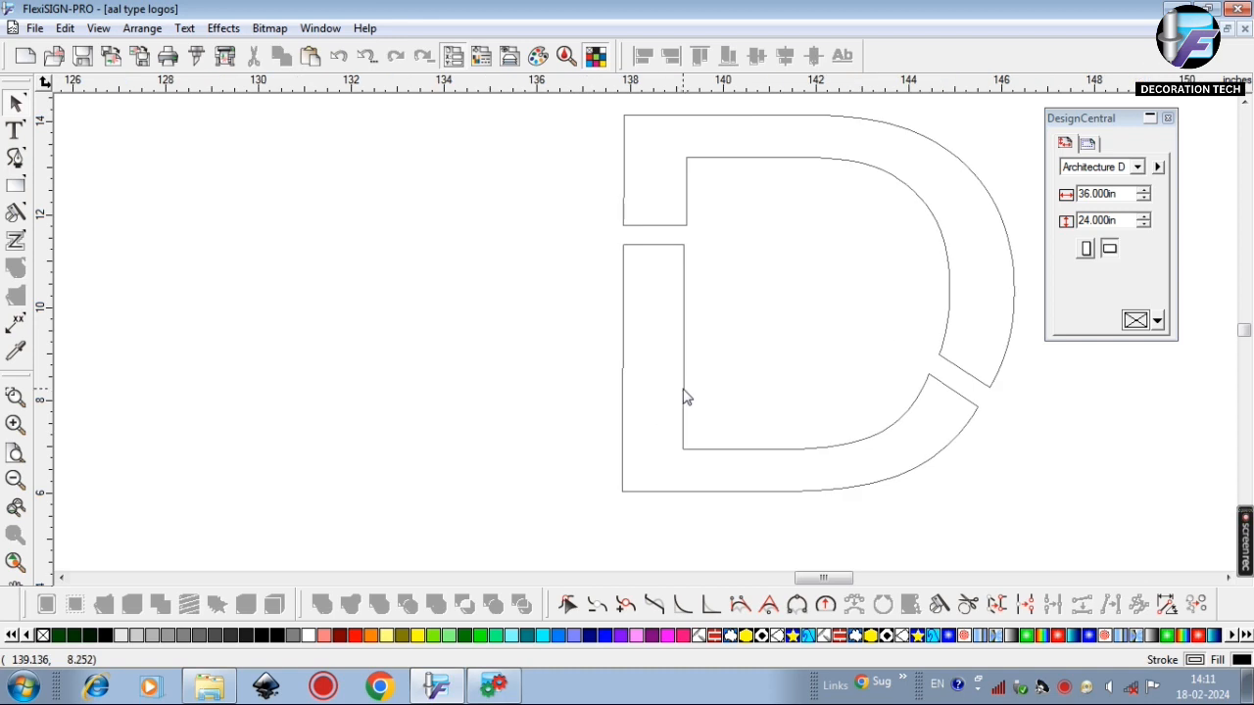
Shorten the lower piece's left stem by moving its two top corner points down to about Y 8.25 in
left_click(686, 396)
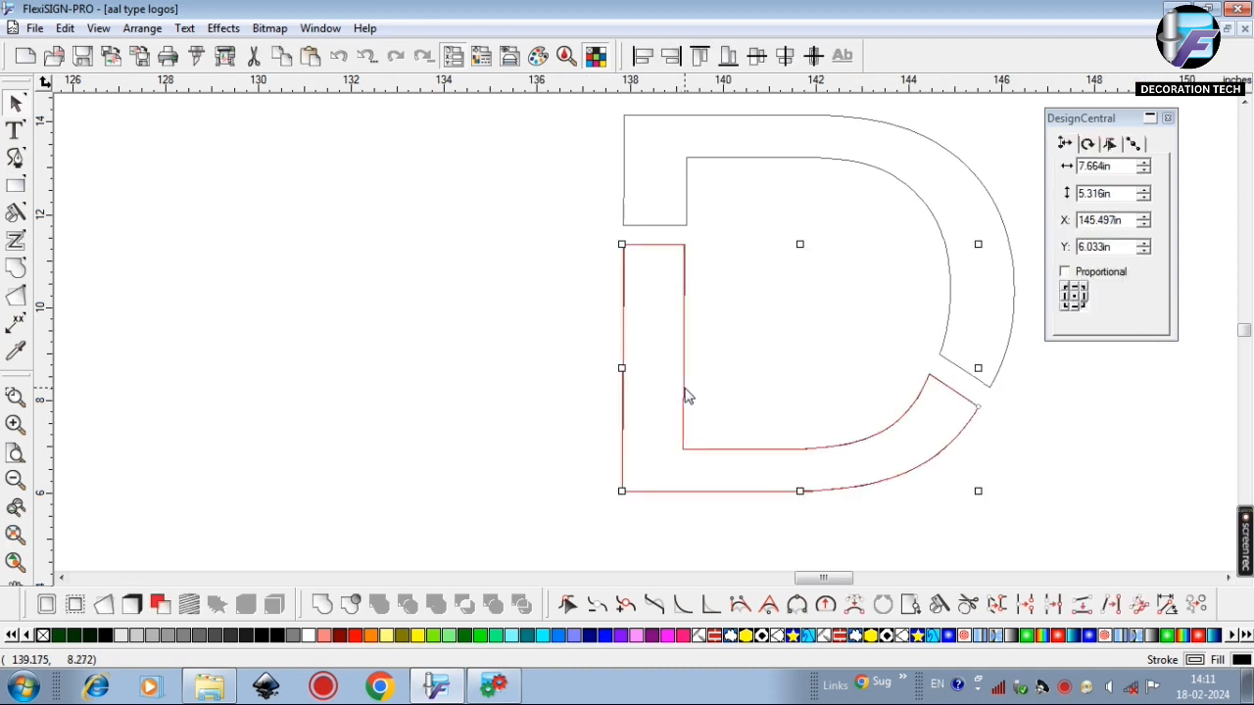
left_click(568, 605)
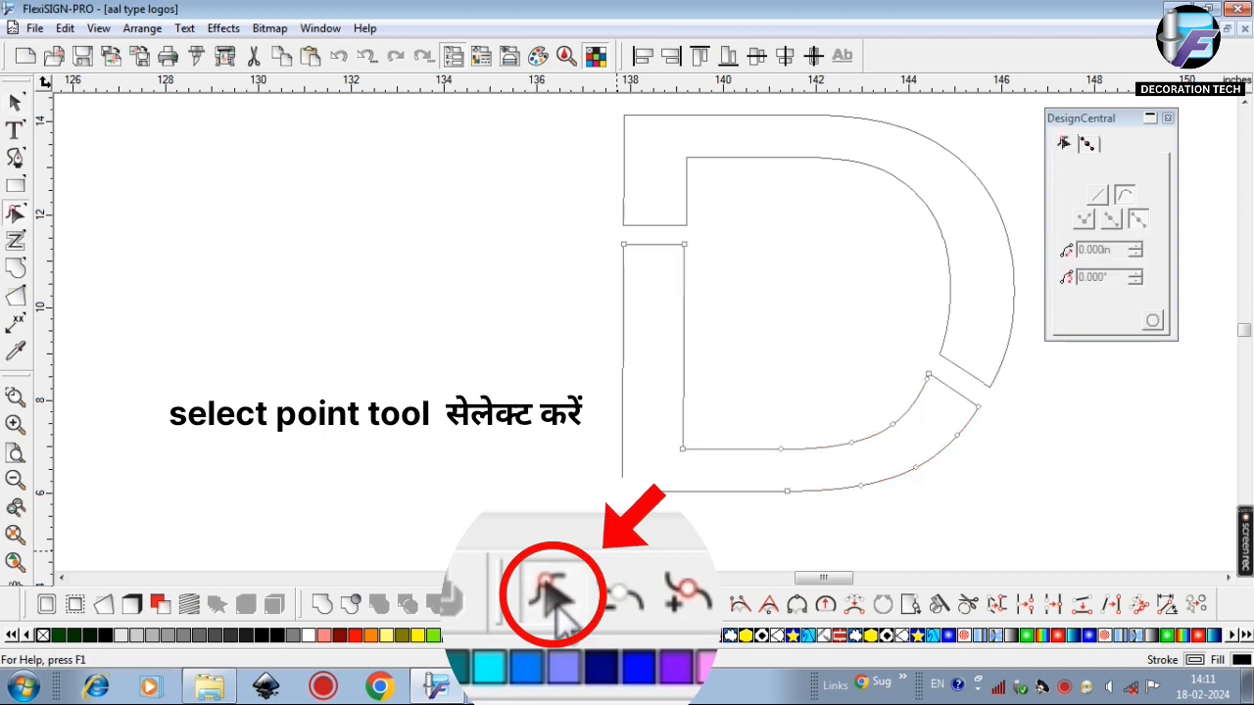
left_click_drag(683, 246, 684, 388)
left_click_drag(622, 243, 623, 389)
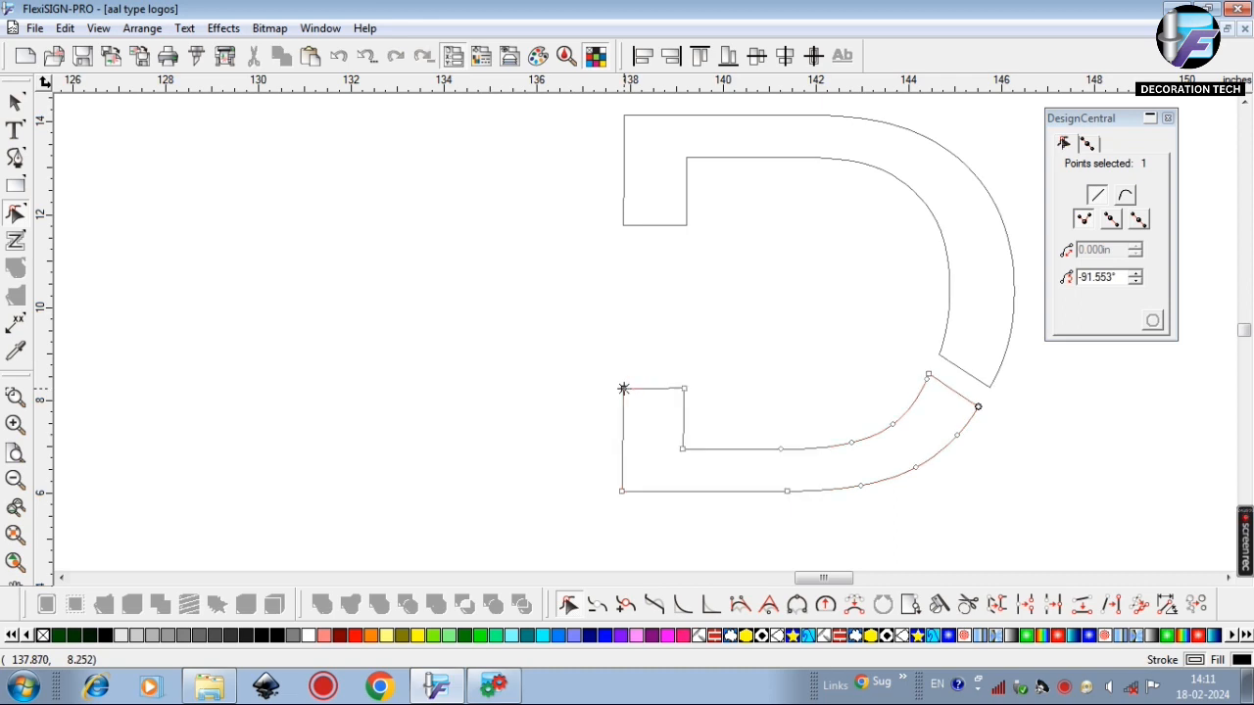
left_click(874, 515)
Pull the end point at the lower piece's cut edge out past the left stem to about X 136, Y 9.8 in
key("Right")
left_click_drag(836, 375, 461, 307)
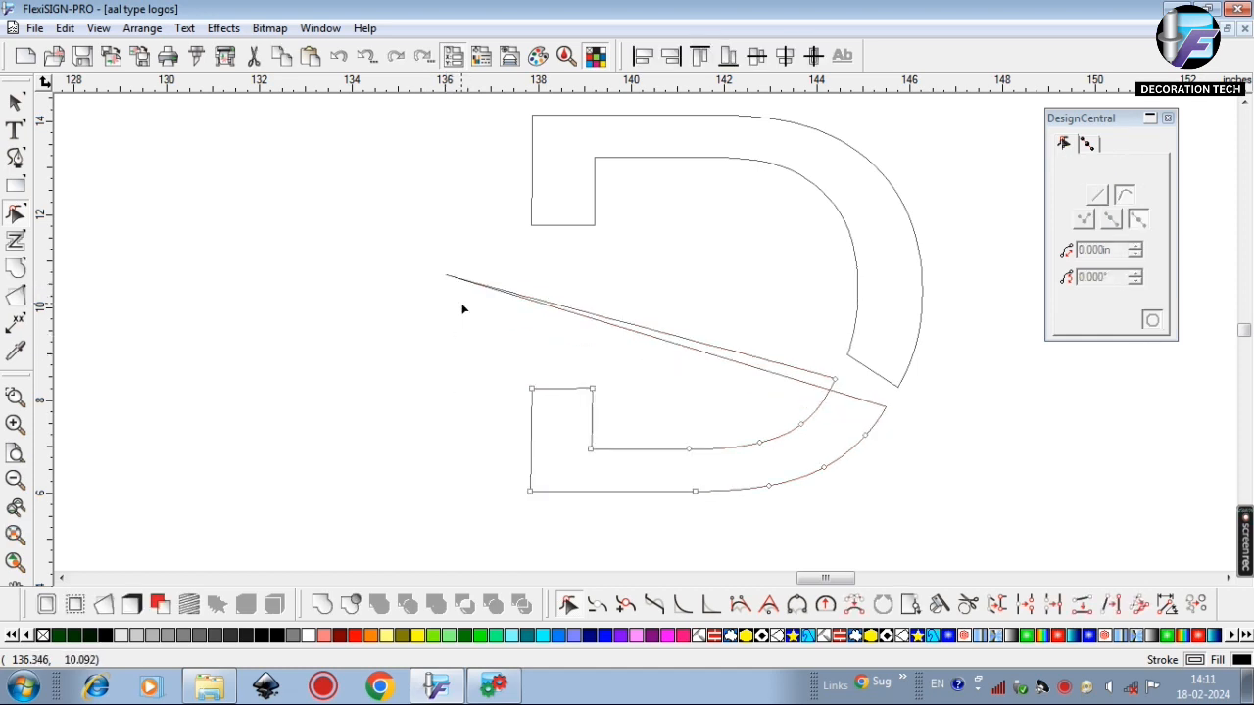
scroll(476, 352, "up", 1)
left_click_drag(427, 257, 423, 313)
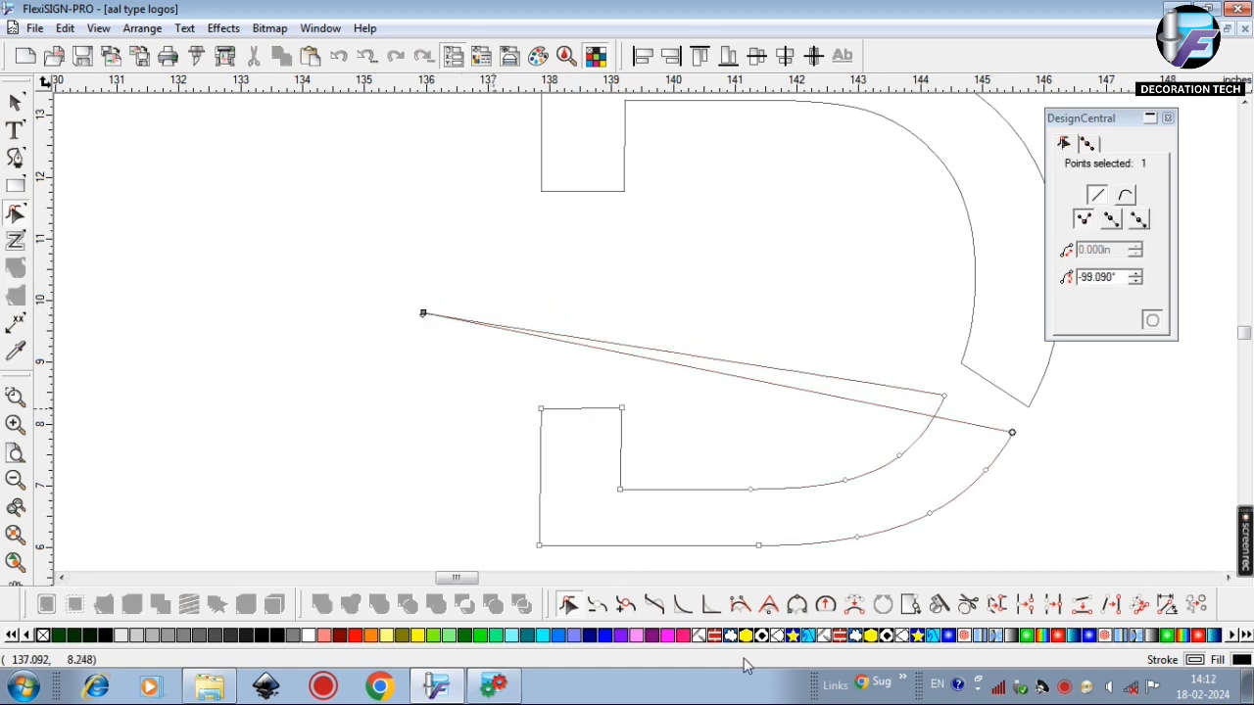
Add a point on the spike near its tip, moving it to about 141, 11.4 in and the tip to about 134.4, 7.4 in
left_click(626, 604)
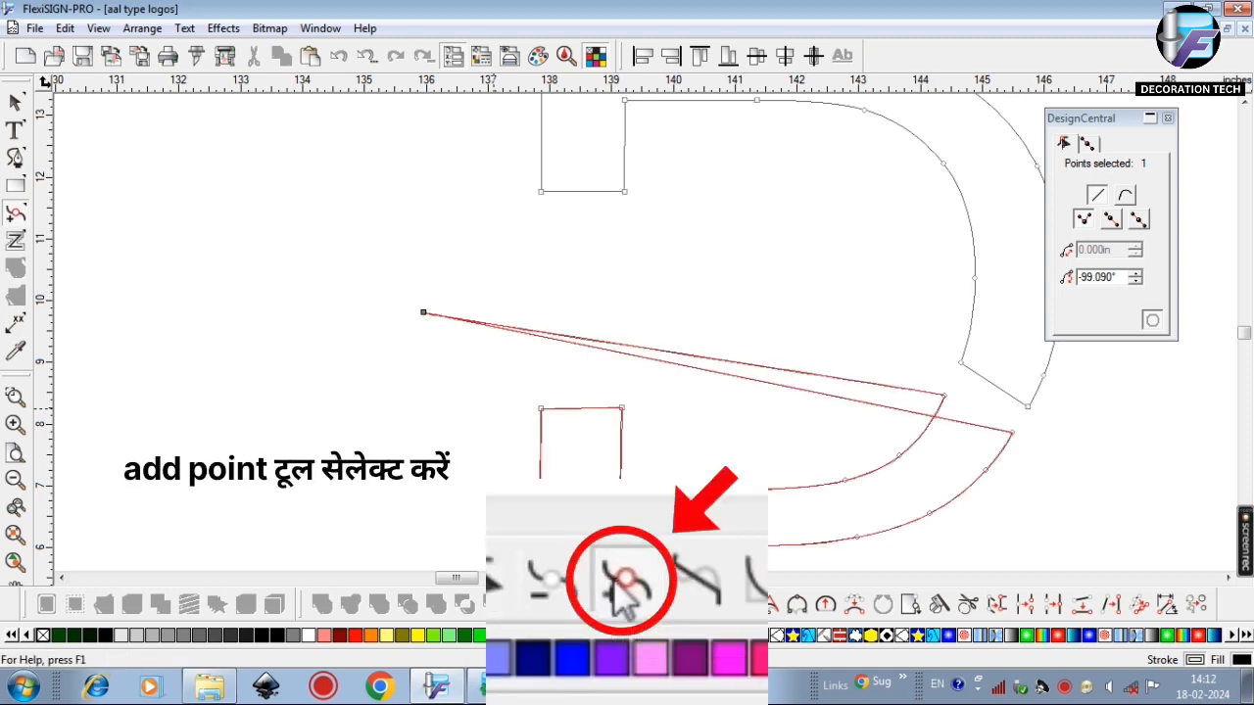
left_click(497, 328)
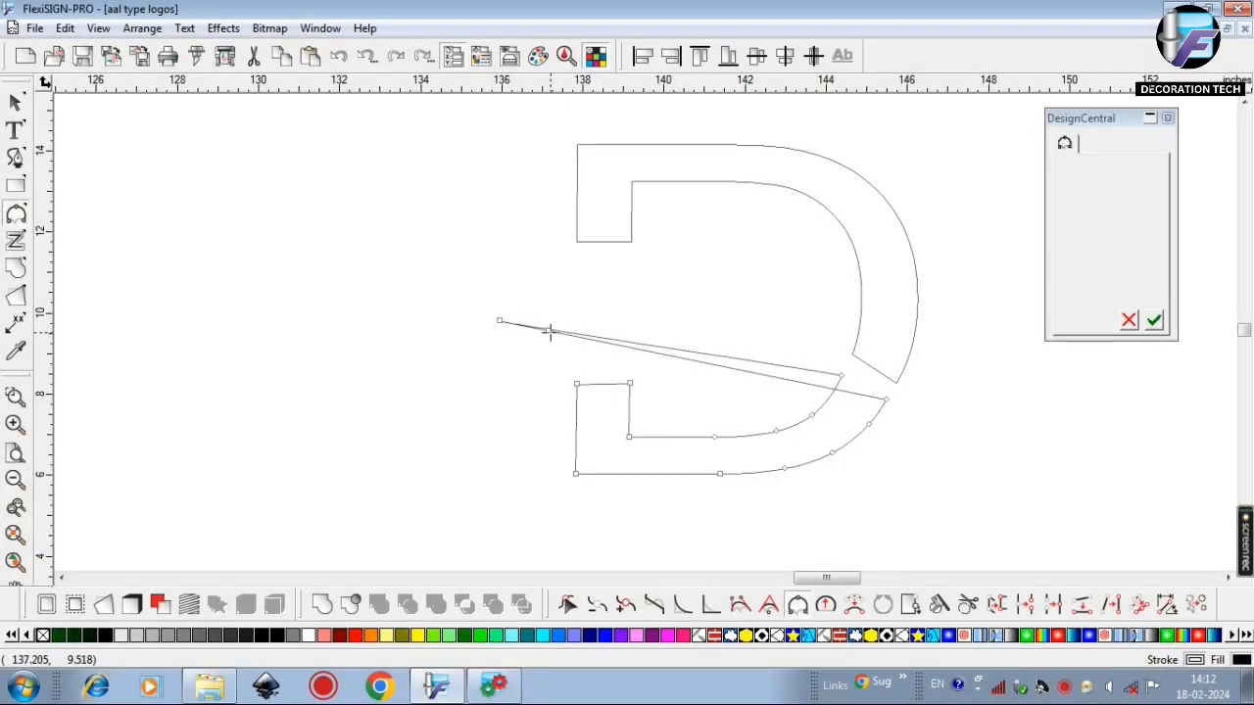
left_click(568, 606)
left_click_drag(548, 331, 705, 254)
left_click_drag(499, 321, 436, 417)
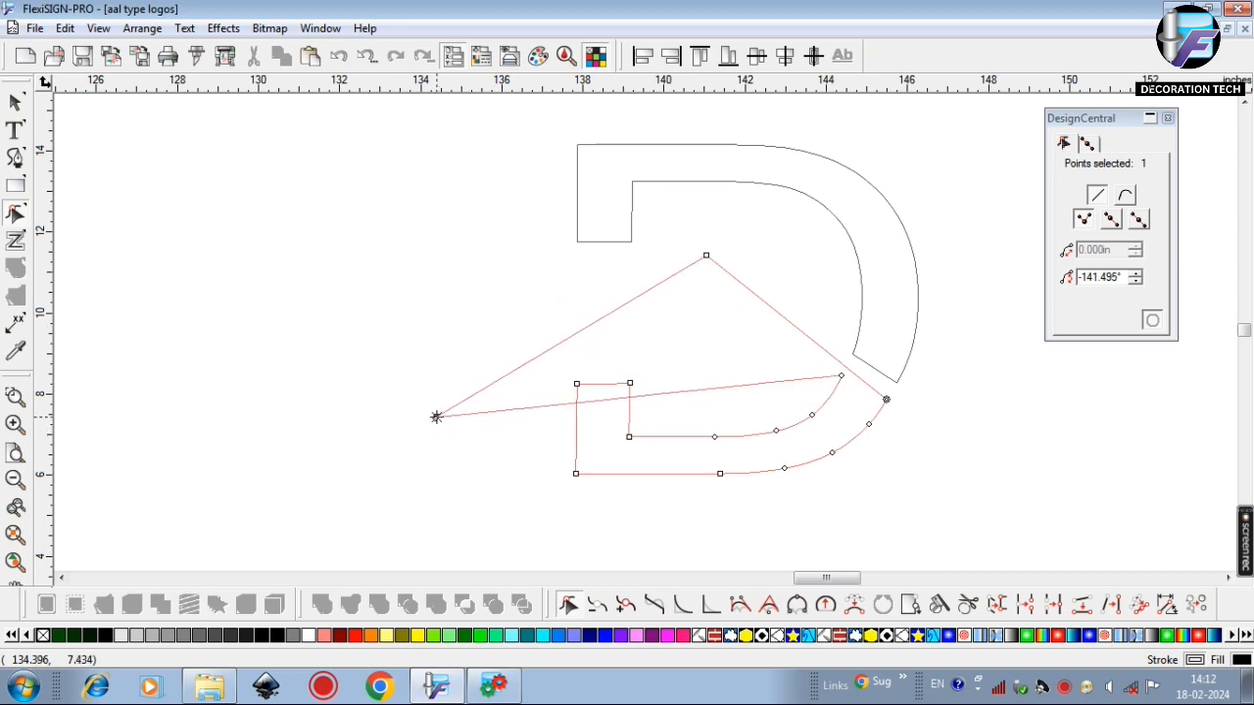
left_click(713, 520)
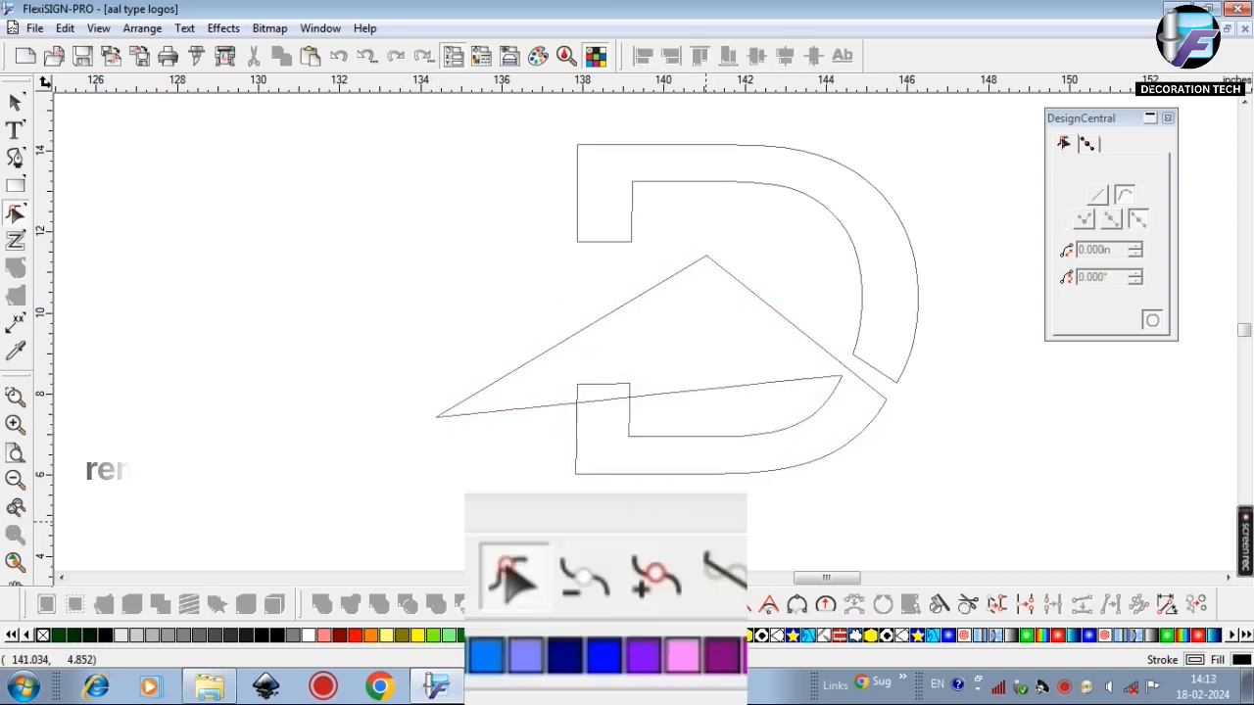
Remove the point where the lower piece's inner curve meets the spike
left_click(598, 605)
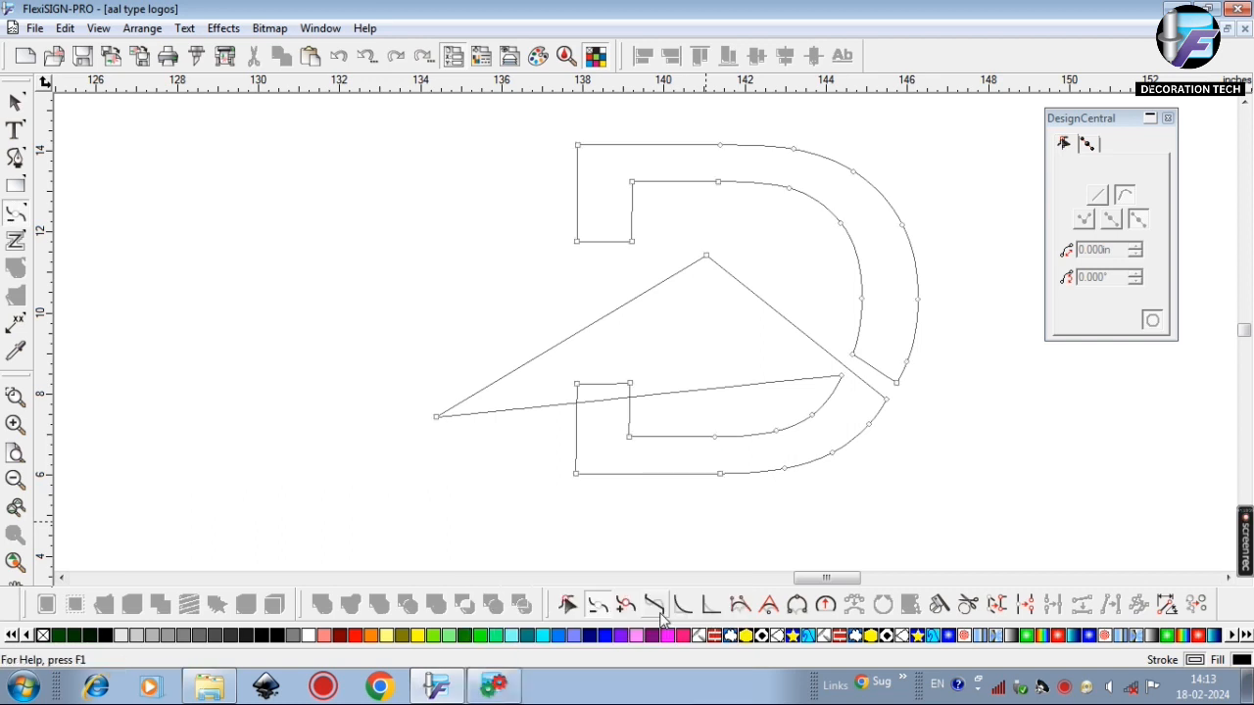
left_click(841, 376)
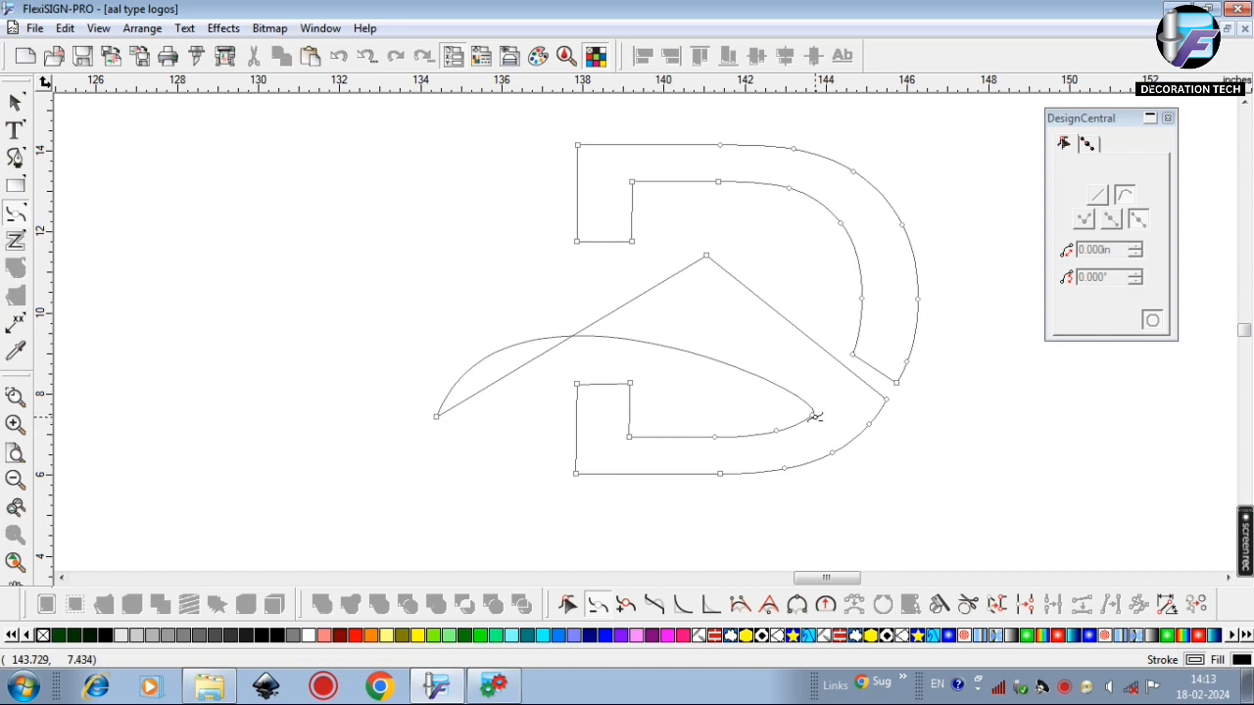
left_click(812, 415)
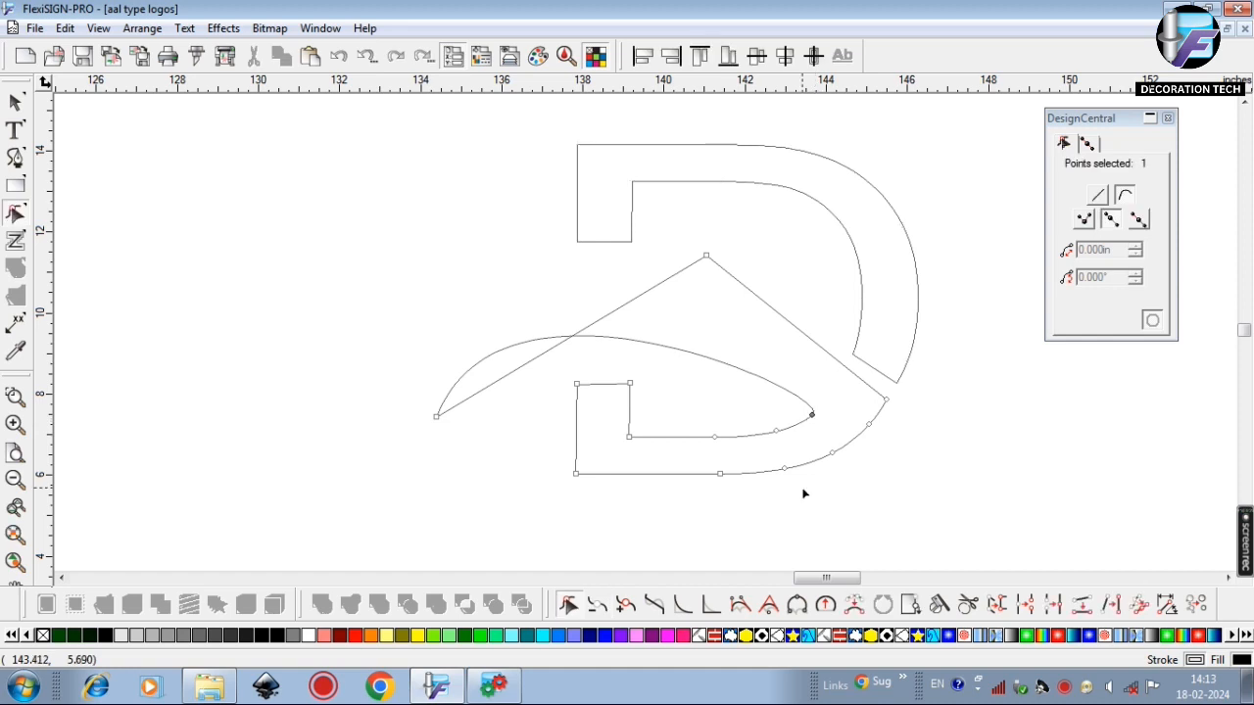
Bend the spike's upper and lower edges into smooth arcs peaking at about Y 10 in and Y 9.2 in
left_click(796, 605)
left_click(884, 400)
left_click_drag(656, 286, 646, 314)
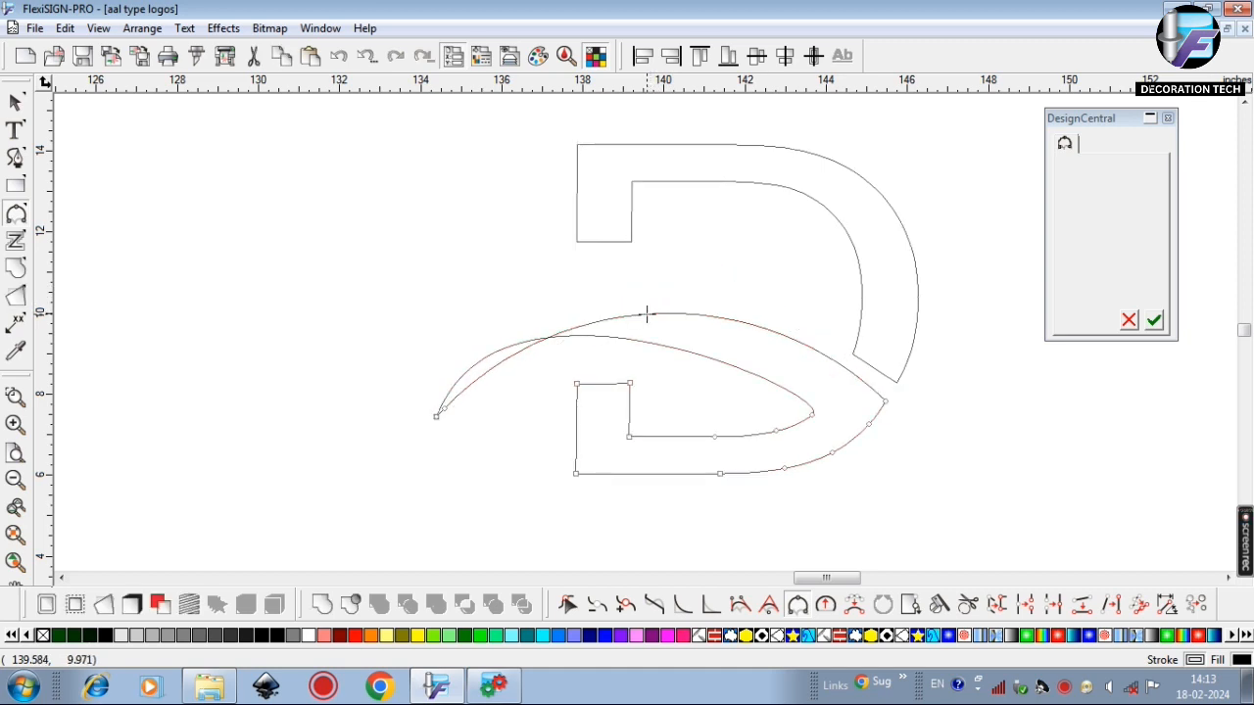
left_click(812, 415)
left_click(437, 415)
left_click_drag(631, 340, 630, 348)
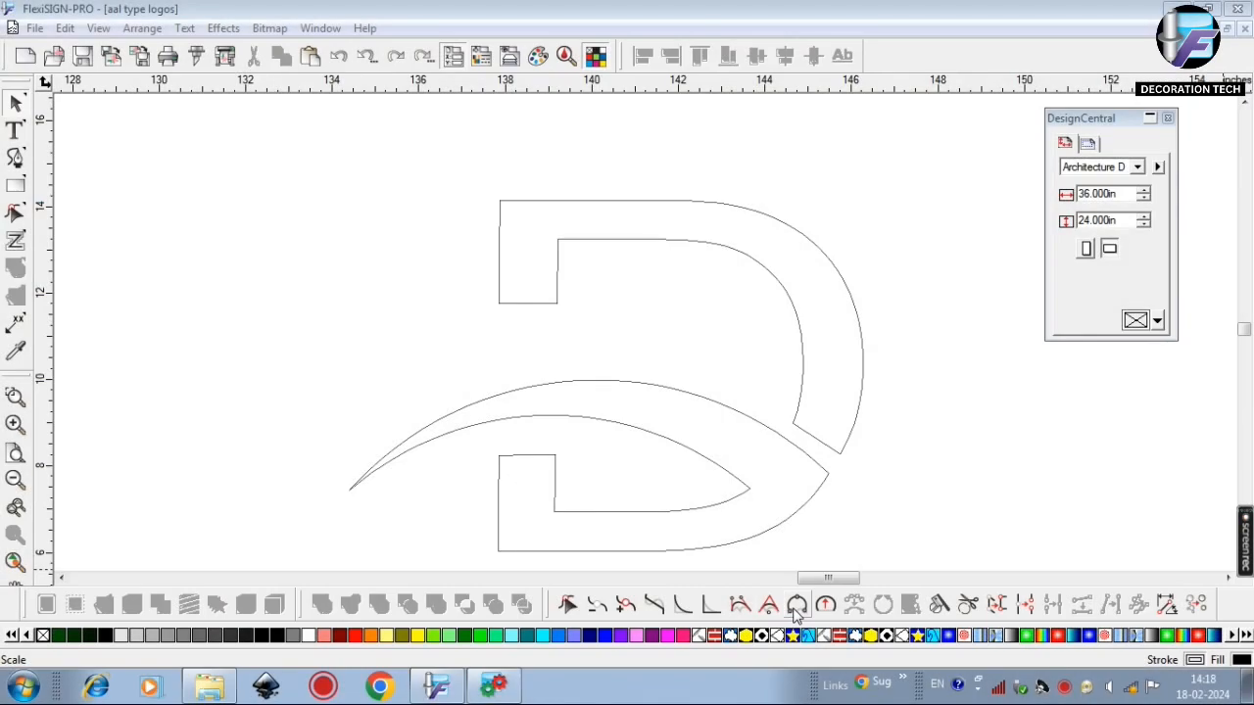
Pull the inner end point of the upper piece's cut edge out past the left stem to about X 135.2, Y 8.4 in
left_click(567, 605)
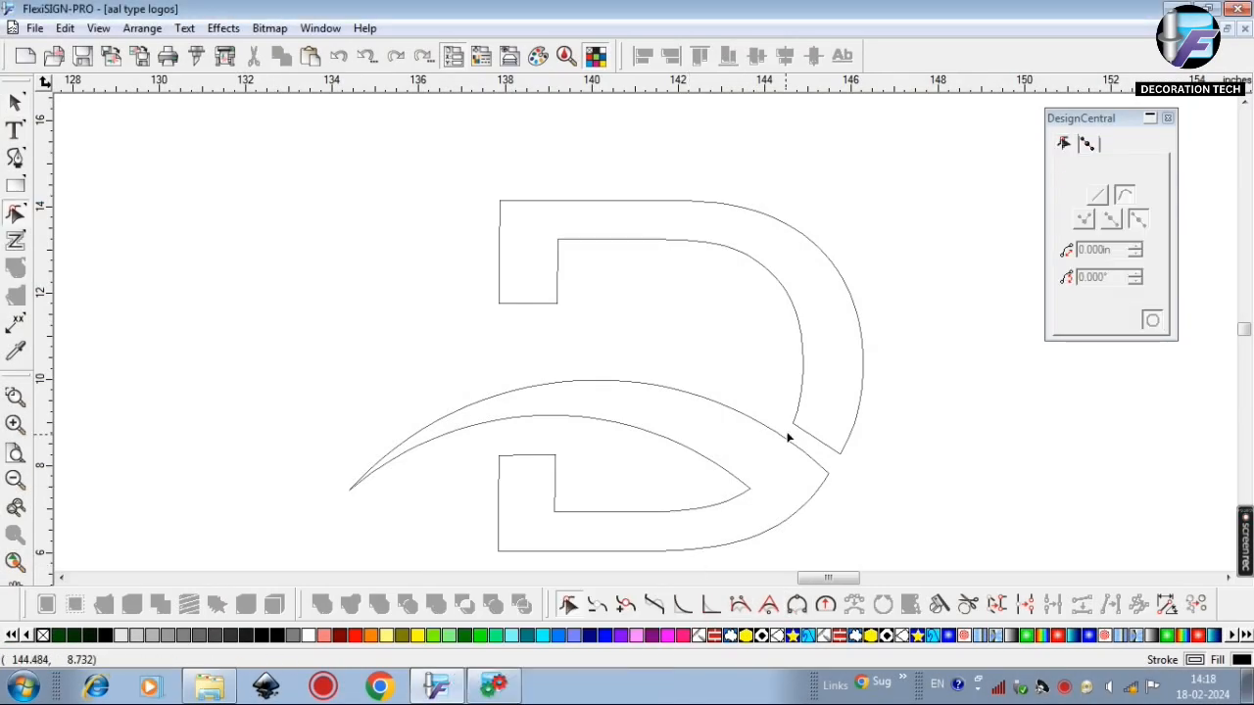
left_click_drag(792, 422, 383, 448)
left_click(386, 525)
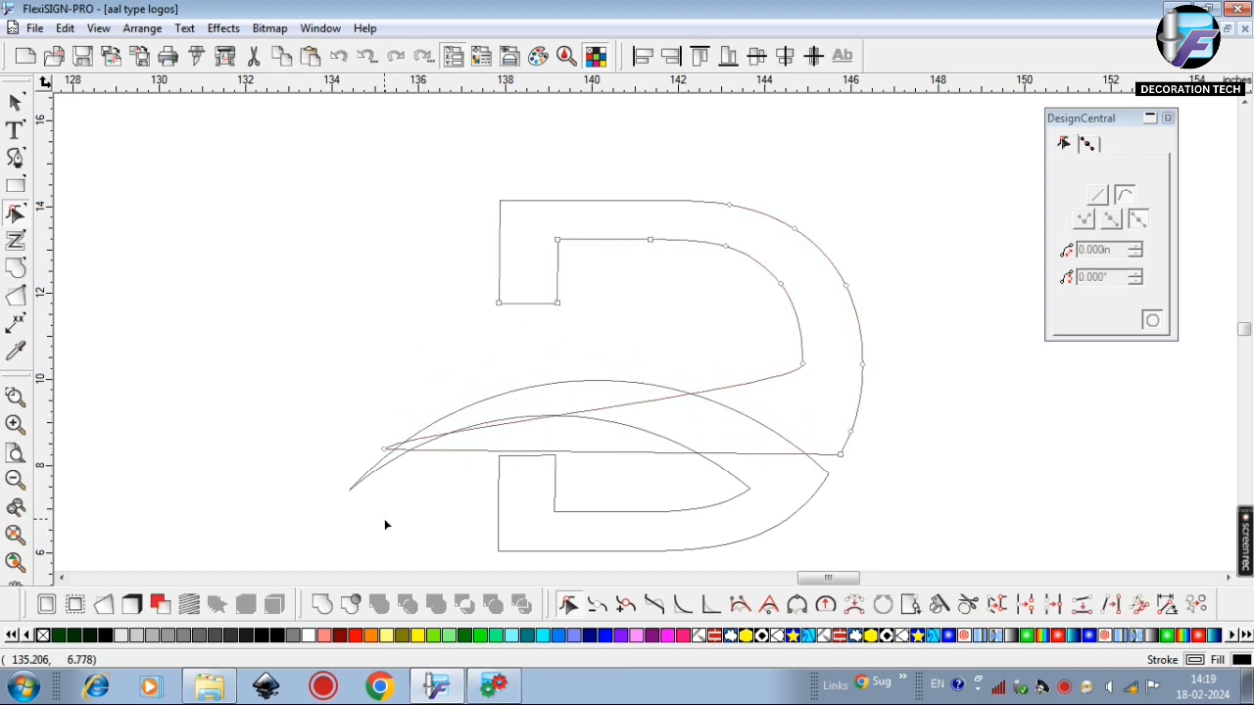
Bend the upper piece's two tail edges into arcs peaking at about Y 11.4 in and Y 10.4 in
left_click(796, 604)
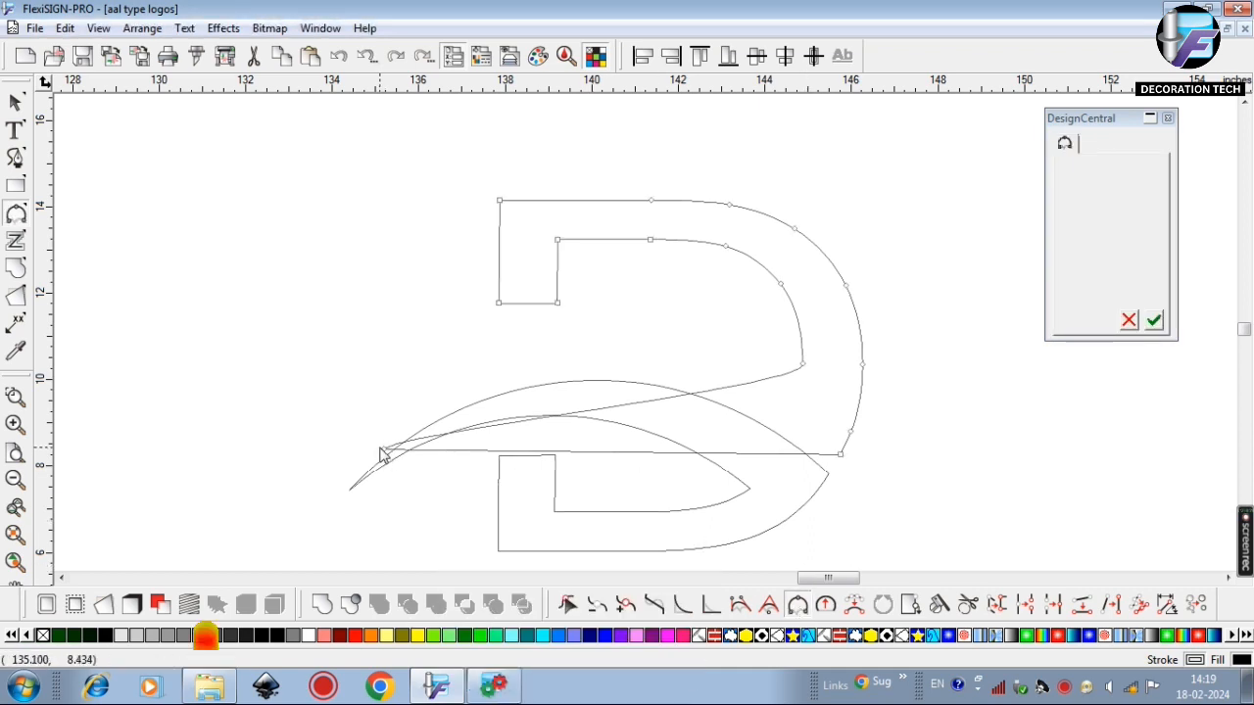
left_click(383, 447)
left_click(802, 364)
left_click_drag(592, 408, 569, 328)
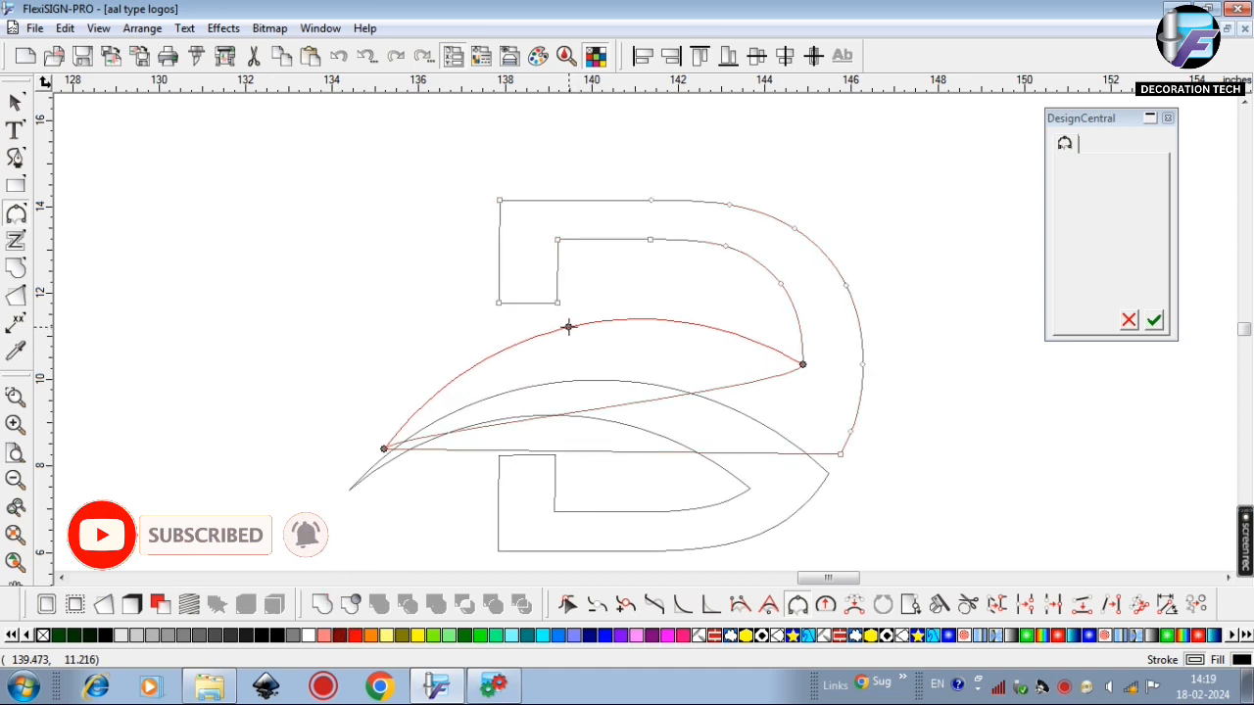
left_click(840, 453)
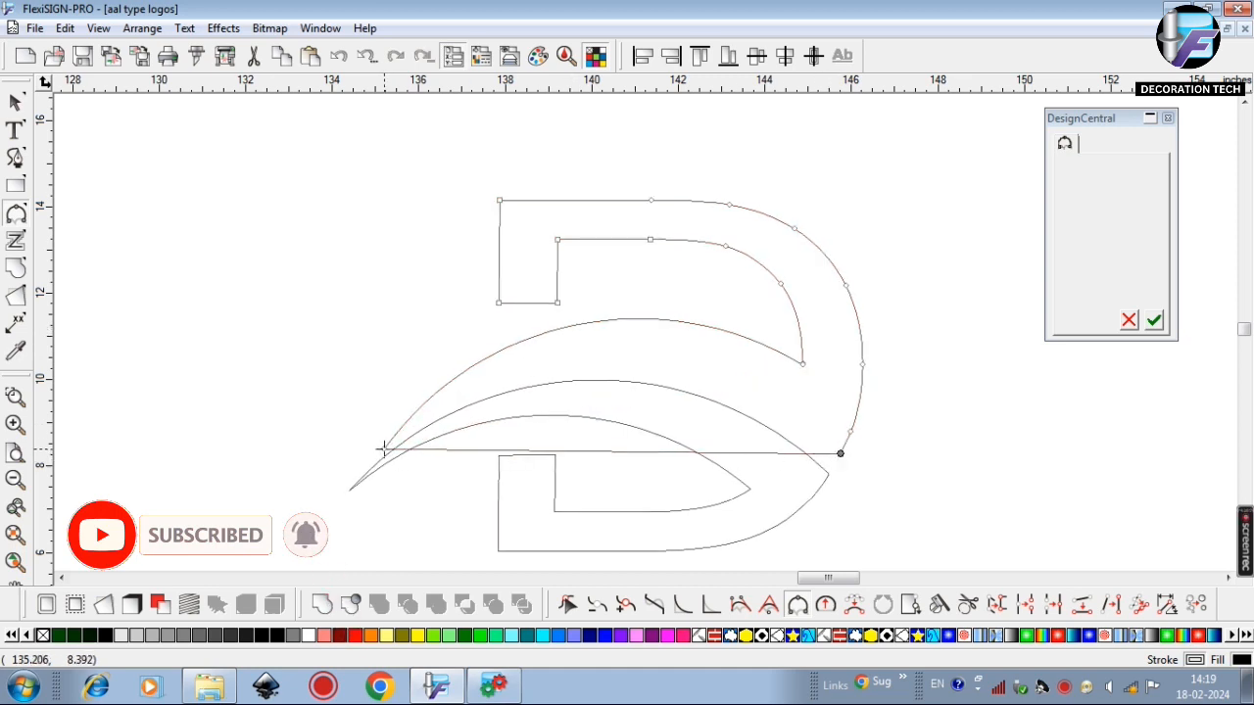
left_click(383, 447, "shift")
left_click_drag(607, 451, 630, 364)
left_click(15, 102)
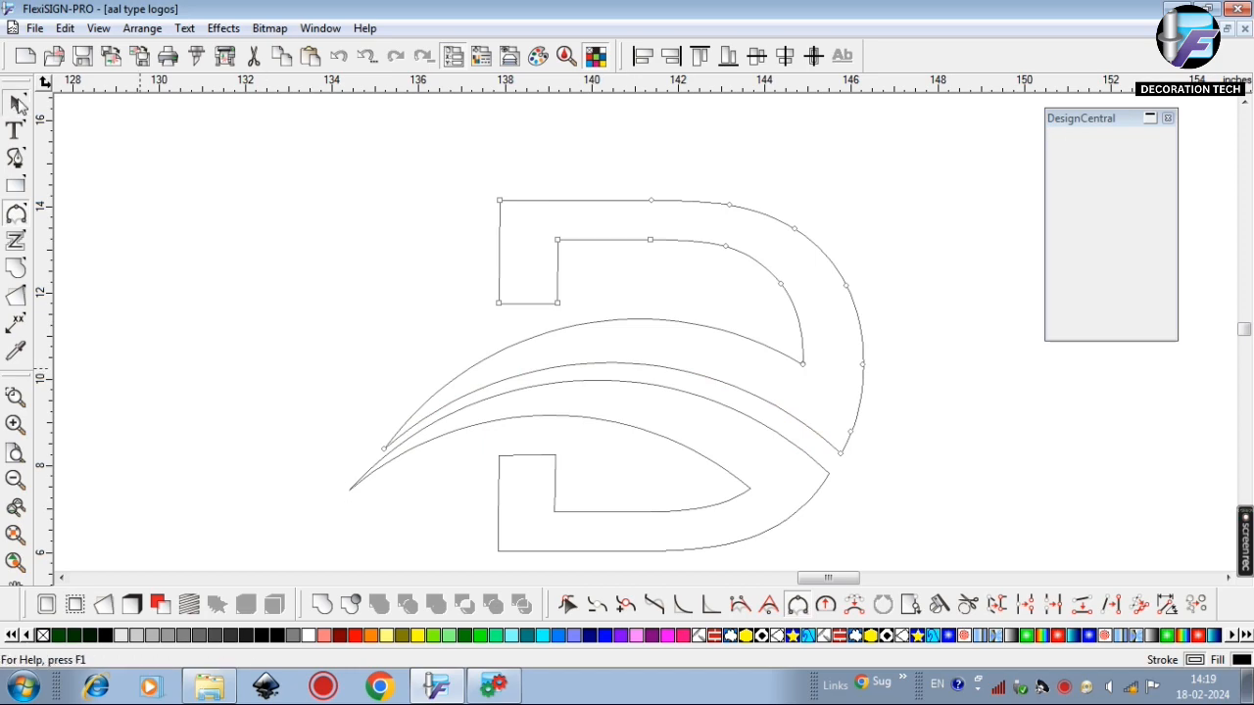
left_click(931, 359)
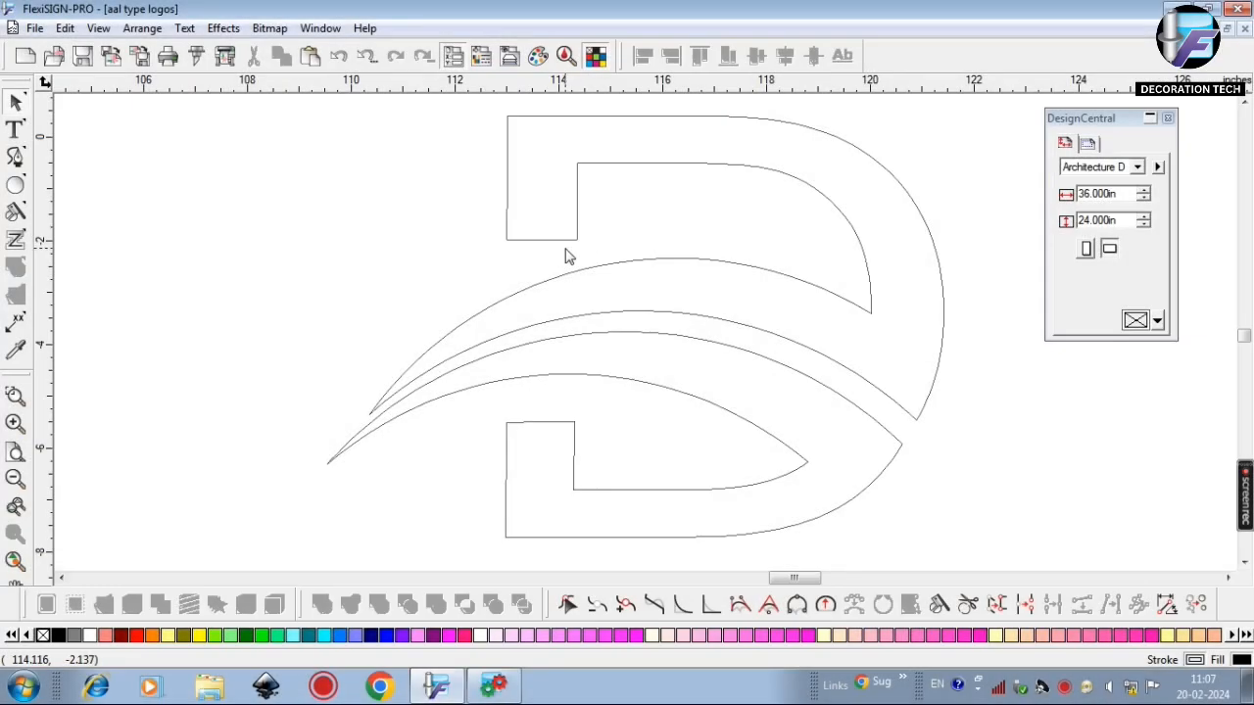
Move the bottom left corner point of the upper piece's stem down to about Y -2.5 in, slanting the stem's end
left_click(576, 243)
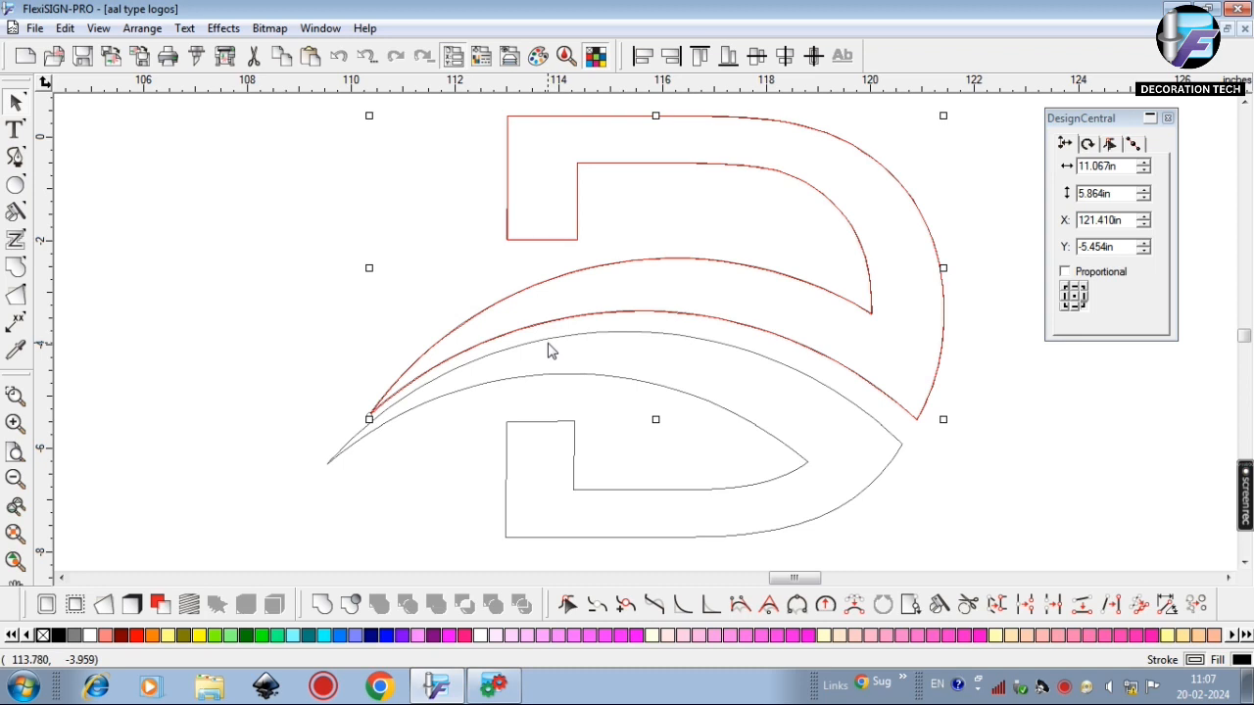
left_click(568, 605)
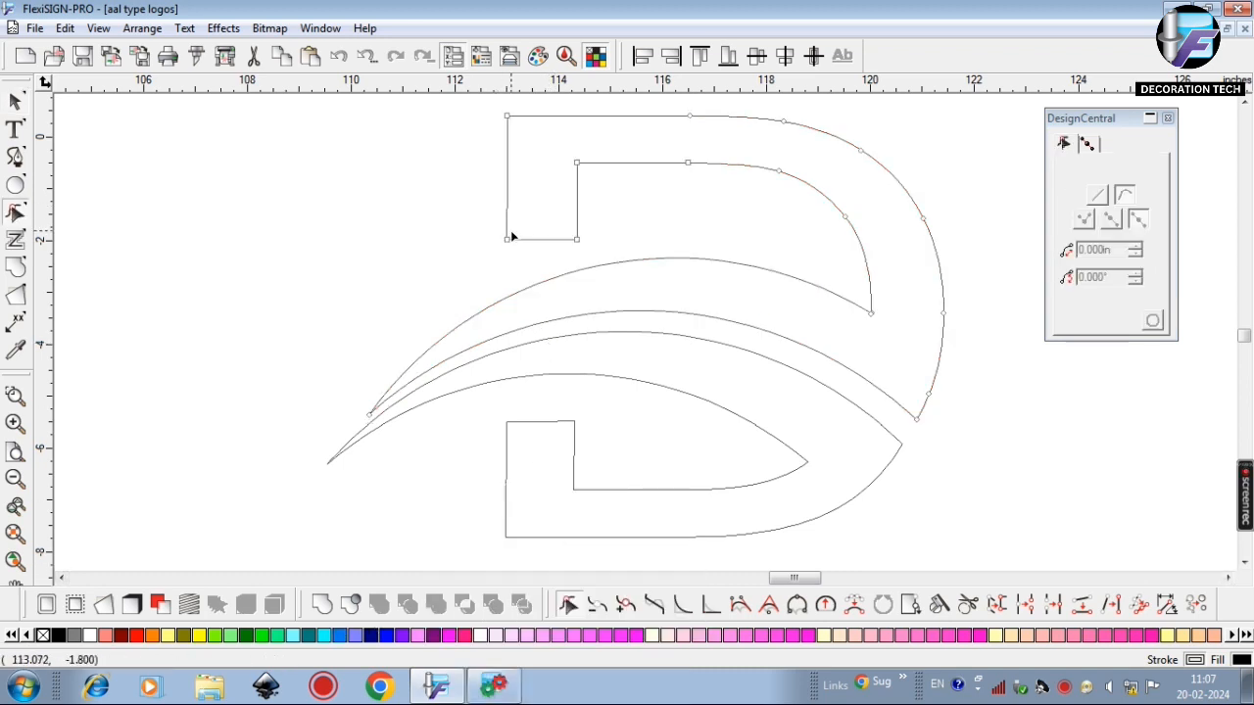
left_click_drag(506, 241, 506, 269)
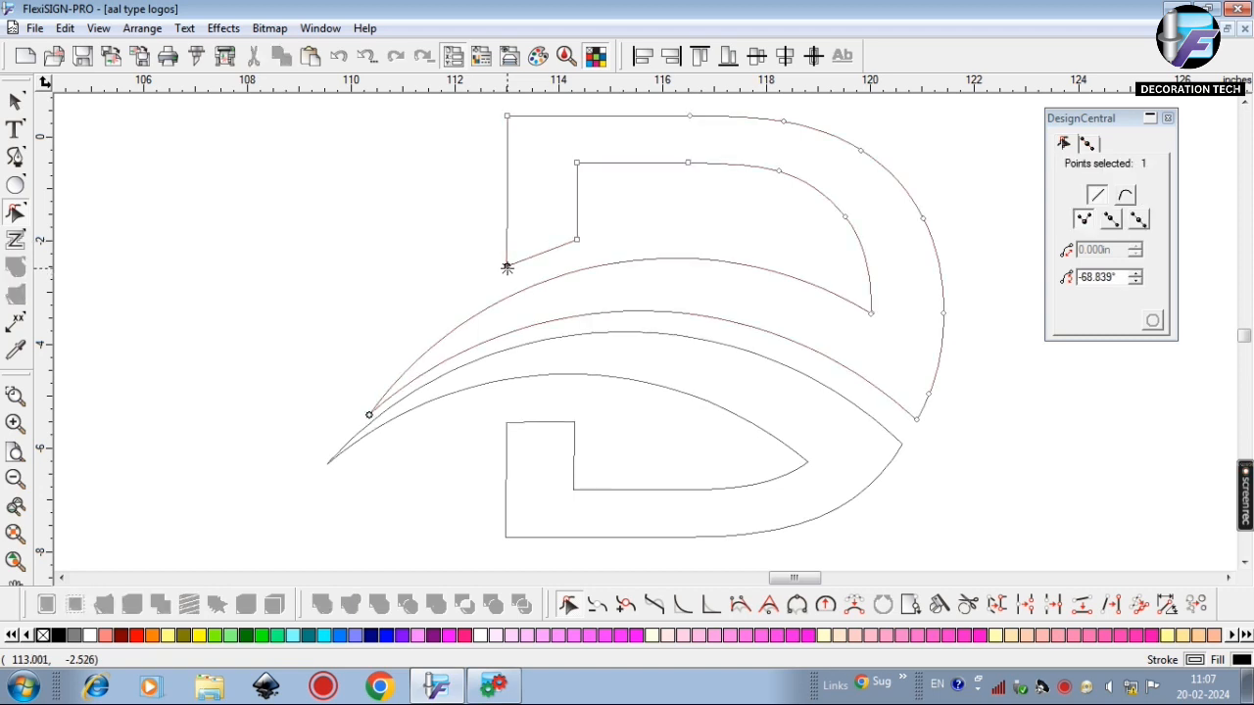
Raise the lower piece's two upper stem corner points, the outer to about Y -5.2 in and the inner to about Y -5.1 in
left_click(534, 422)
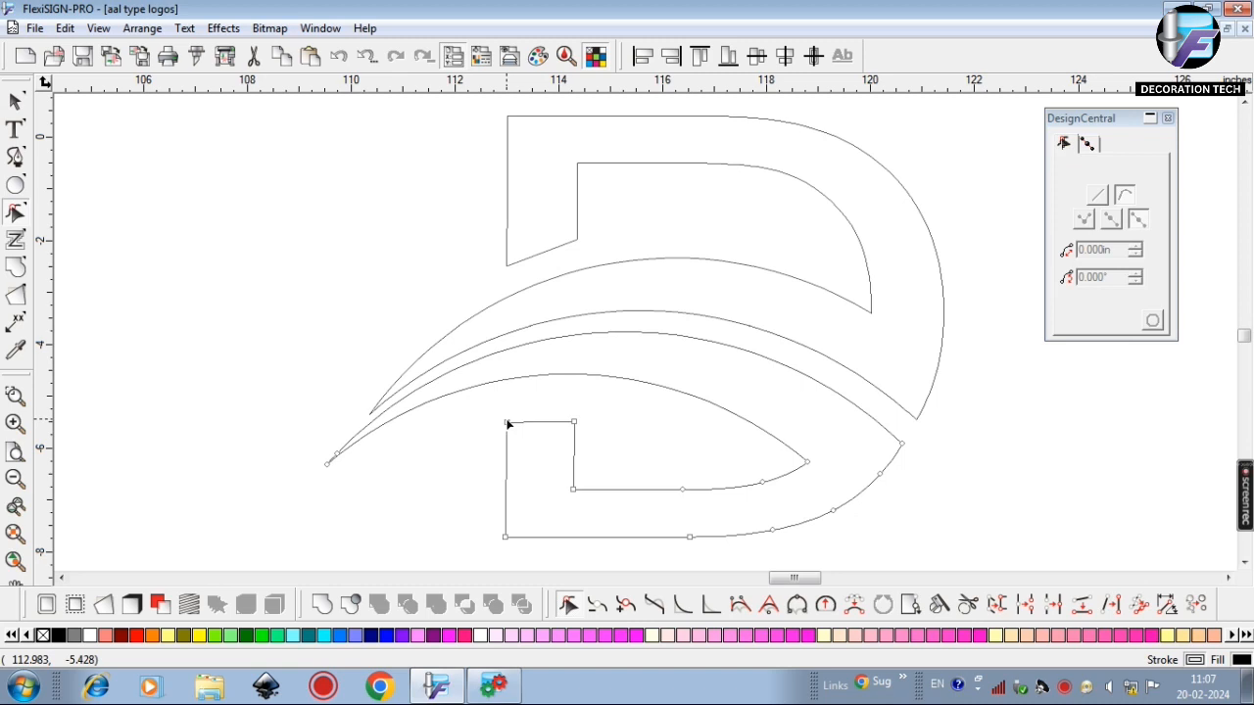
left_click(507, 423)
left_click_drag(507, 423, 573, 401)
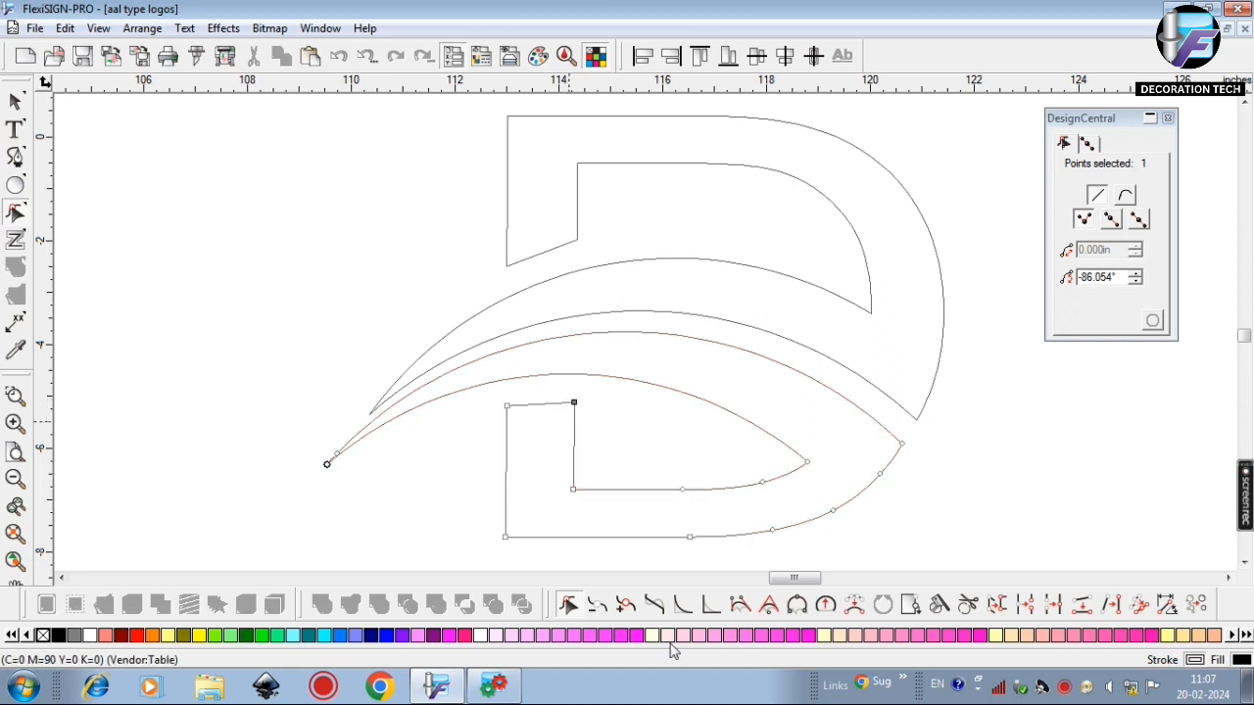
Bend the upper edge of the lower piece's stem into a shallow upward arc between its two corner points
left_click(797, 604)
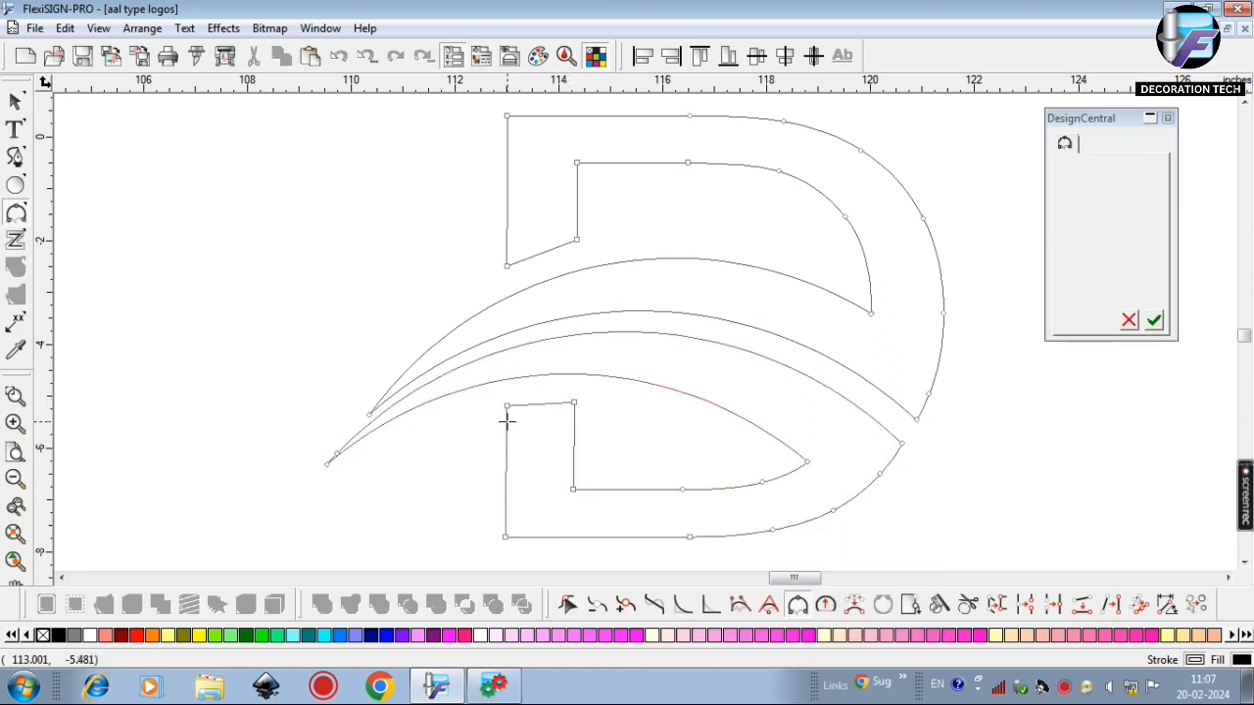
left_click(575, 402)
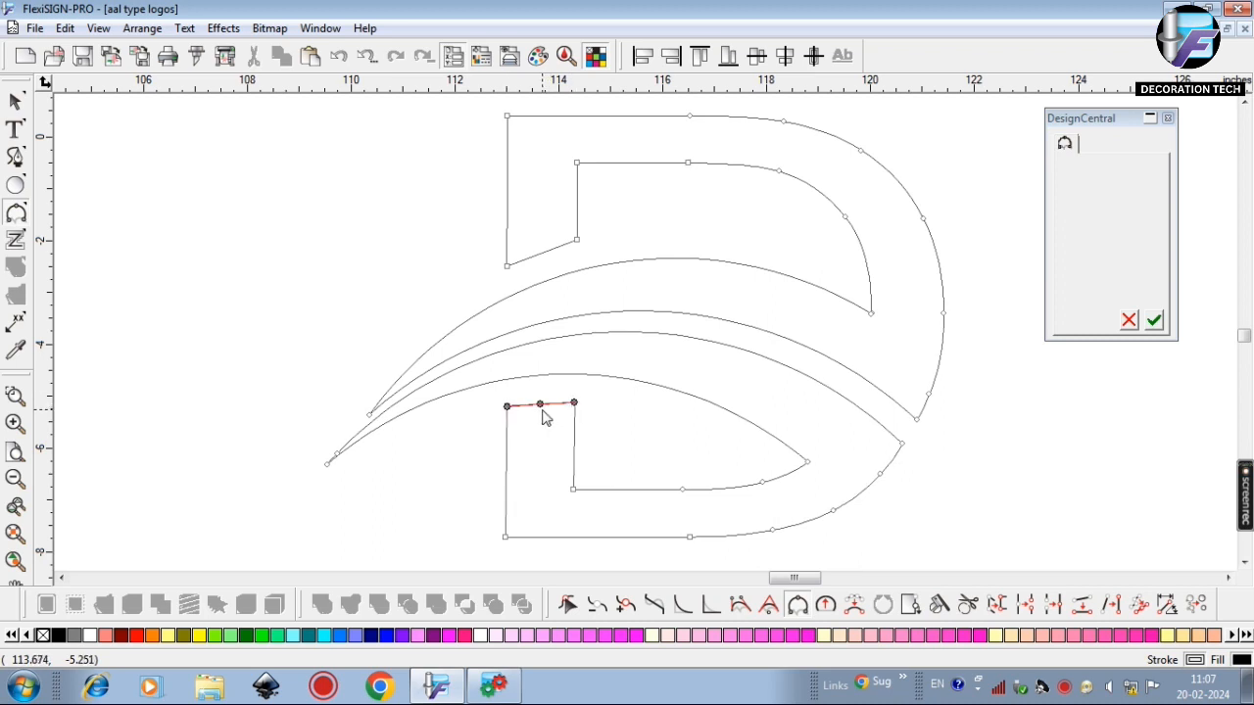
scroll(530, 474, "up", 1)
scroll(548, 475, "left", 1)
left_click_drag(575, 473, 572, 467)
Bend the slanted end of the upper piece's stem into a shallow arc that follows the swoosh below it
left_click(509, 203)
left_click(644, 153)
left_click_drag(607, 128, 594, 166)
left_click(15, 102)
Display the two-piece letter D with its solid black fill instead of outlines
scroll(591, 464, "down", 4)
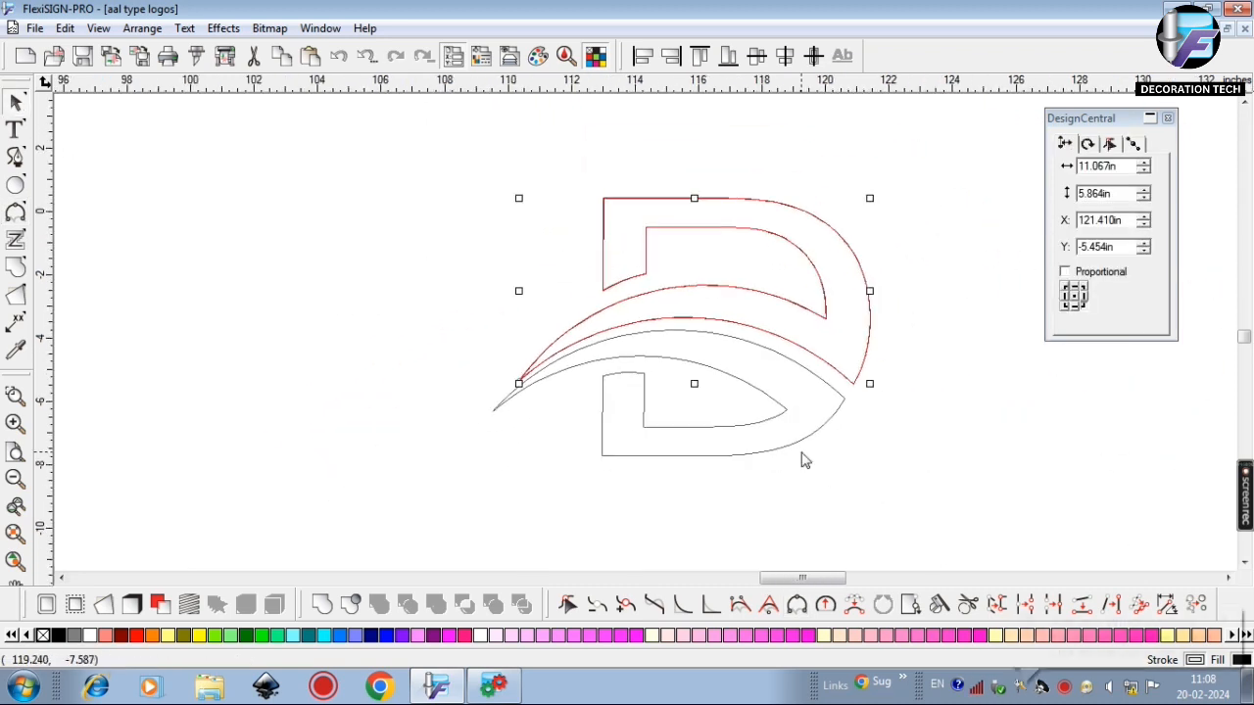
left_click(882, 431)
left_click_drag(885, 215, 574, 415)
left_click(848, 403)
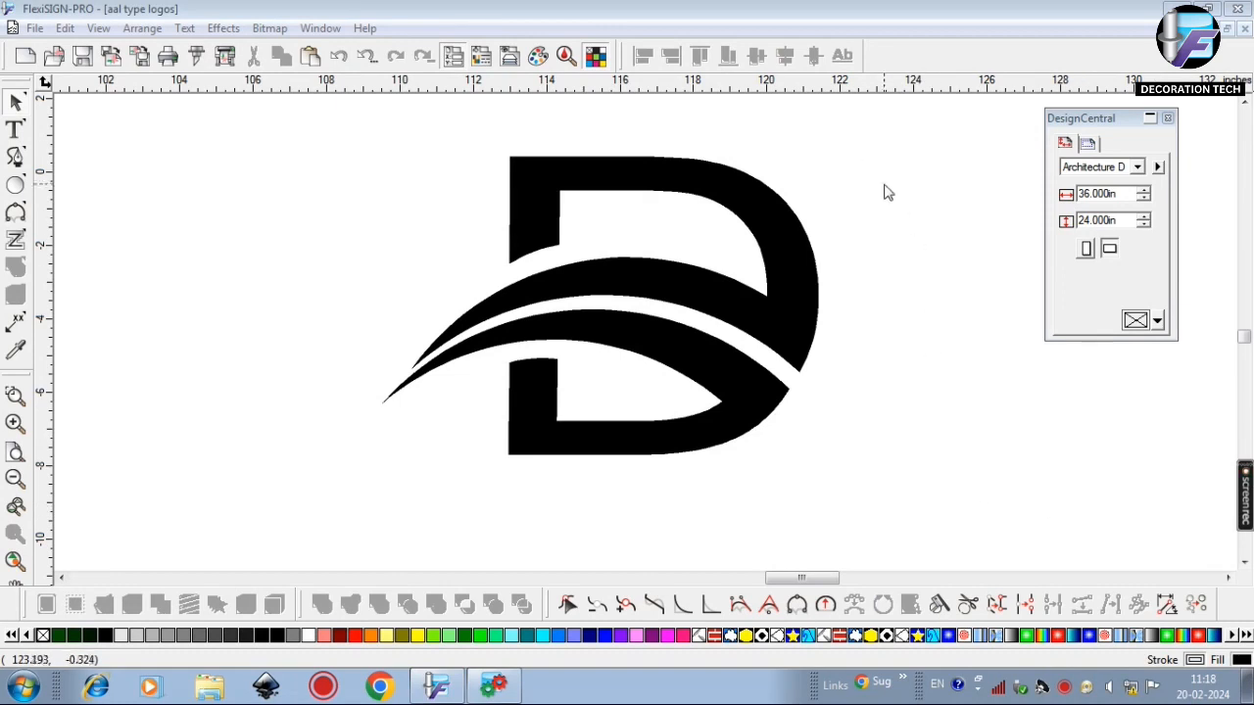
Apply a Block shadow with a 0.059 in gap around both letter pieces, about 0.798 in sideways and 0.723 in upwards
left_click_drag(862, 146, 470, 482)
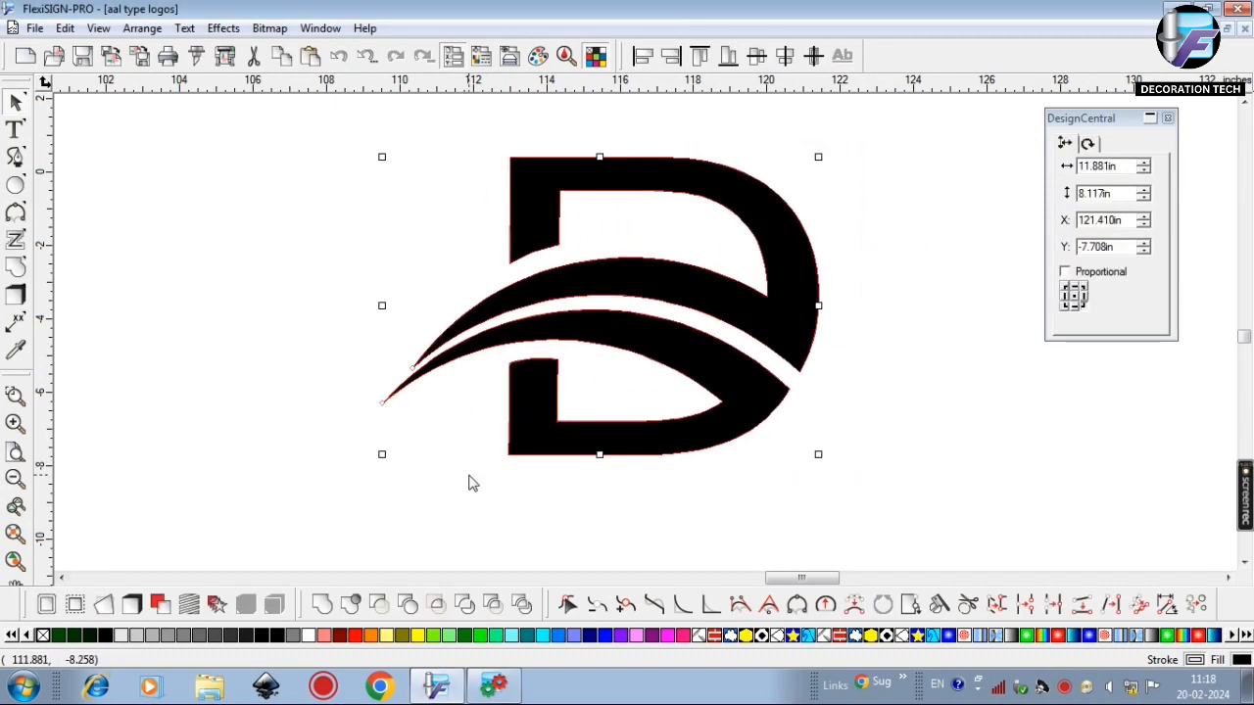
left_click(136, 627)
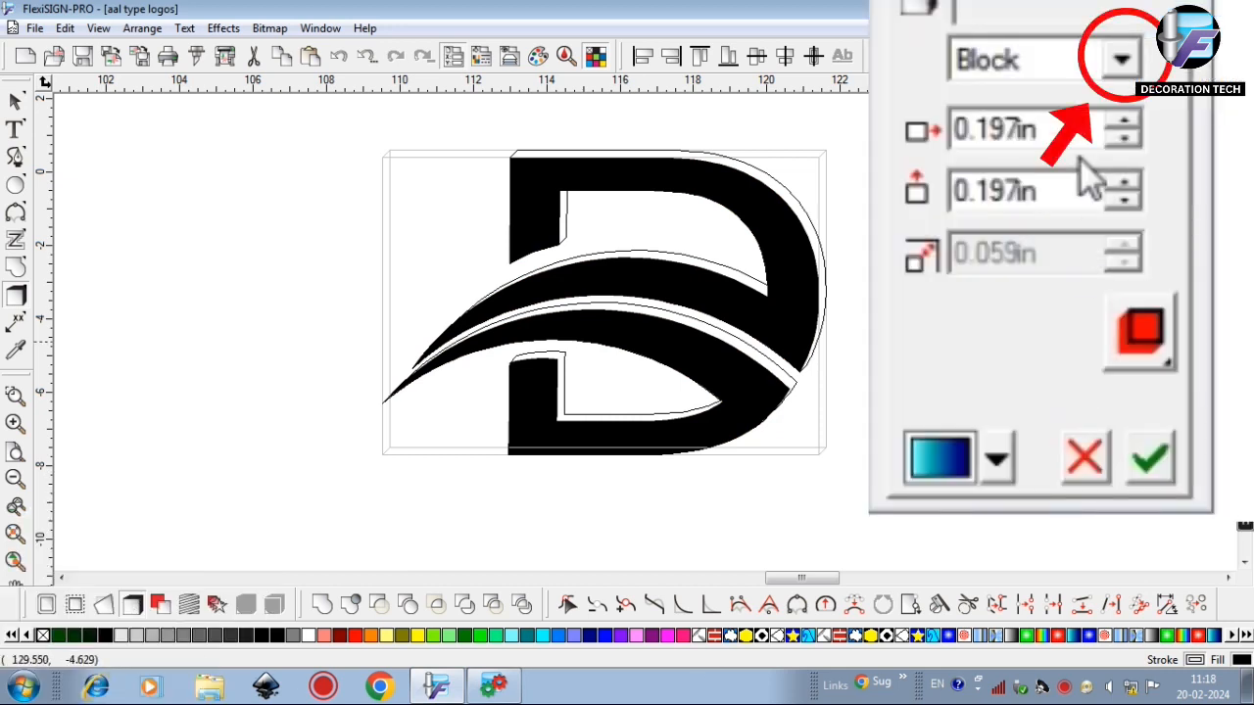
left_click(1142, 166)
left_click(1050, 137)
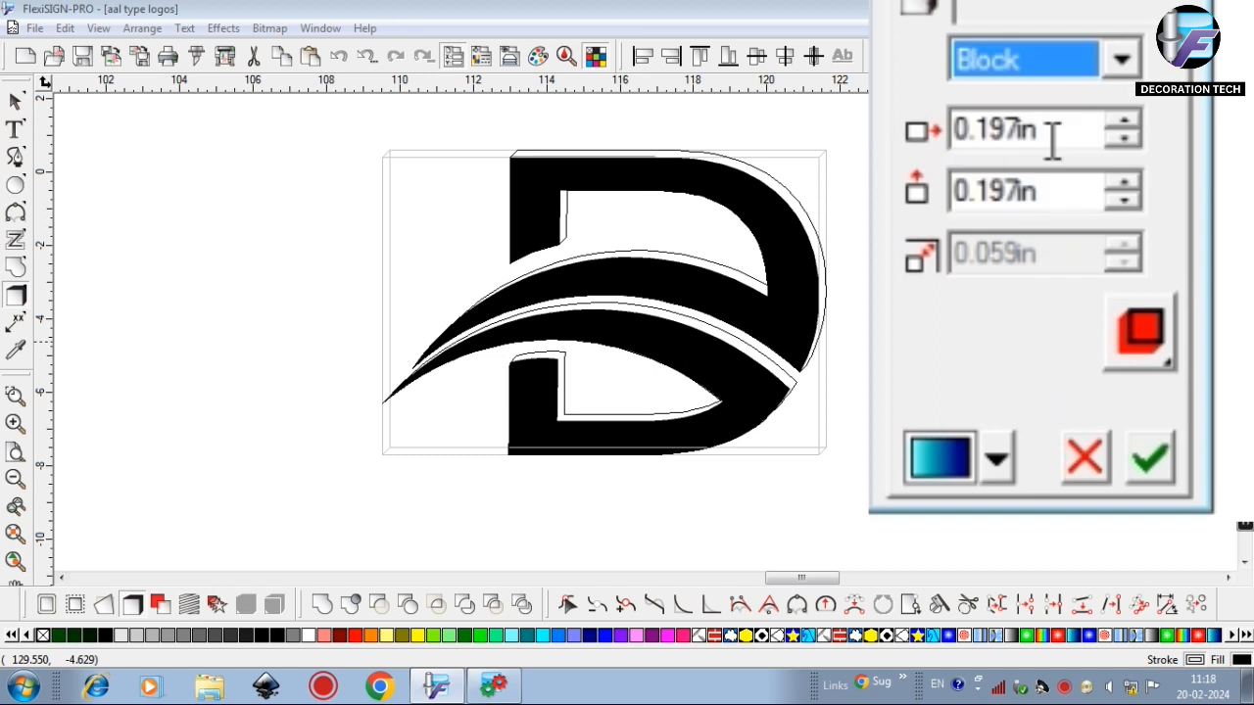
left_click(1203, 225)
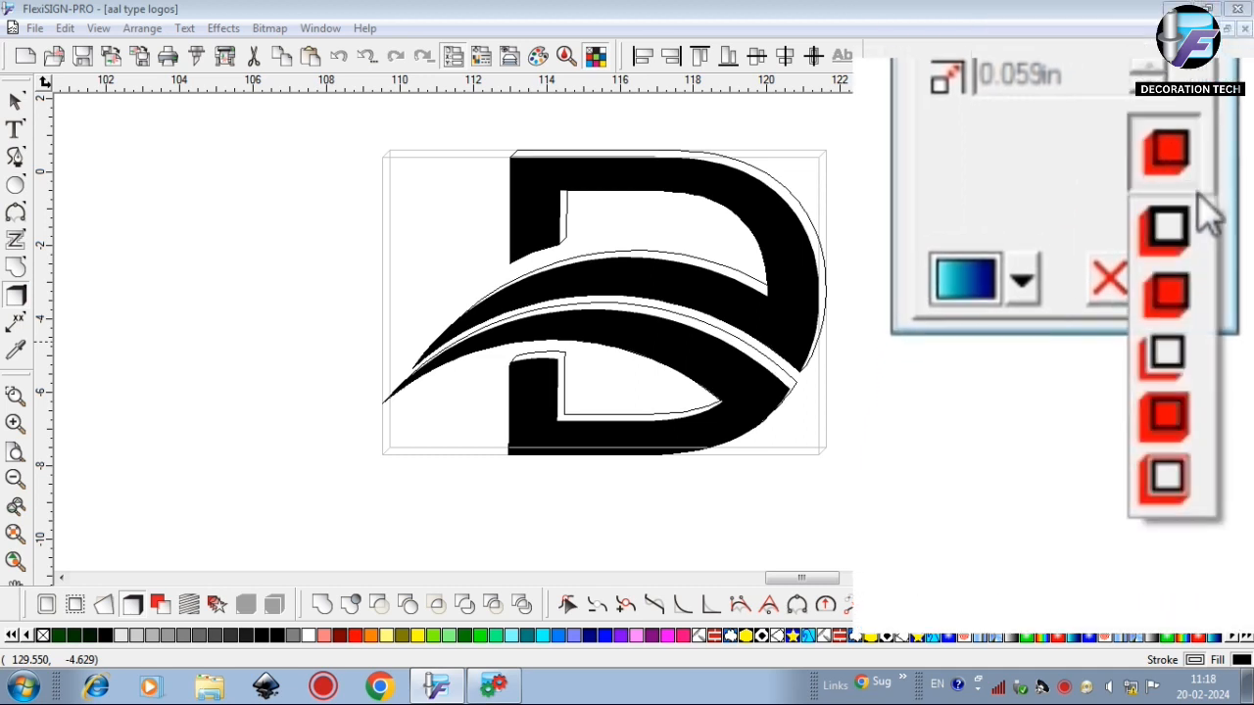
left_click(1152, 358)
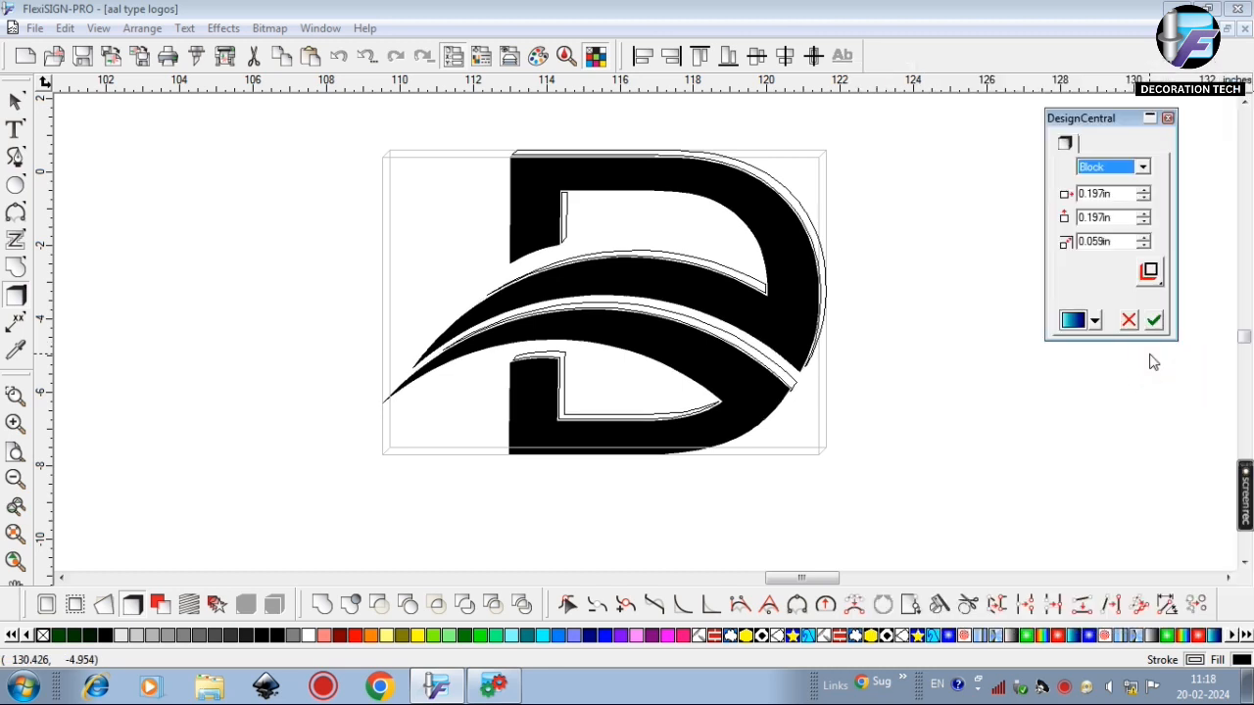
left_click_drag(812, 176, 834, 163)
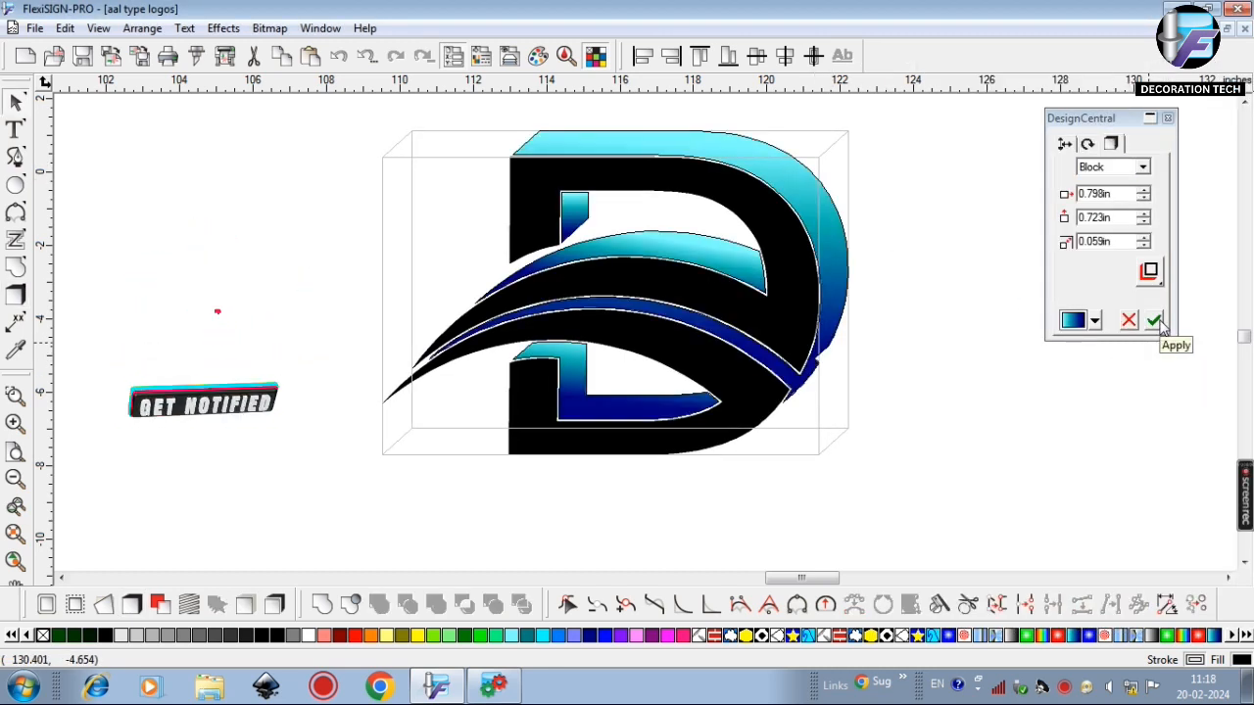
left_click(1155, 322)
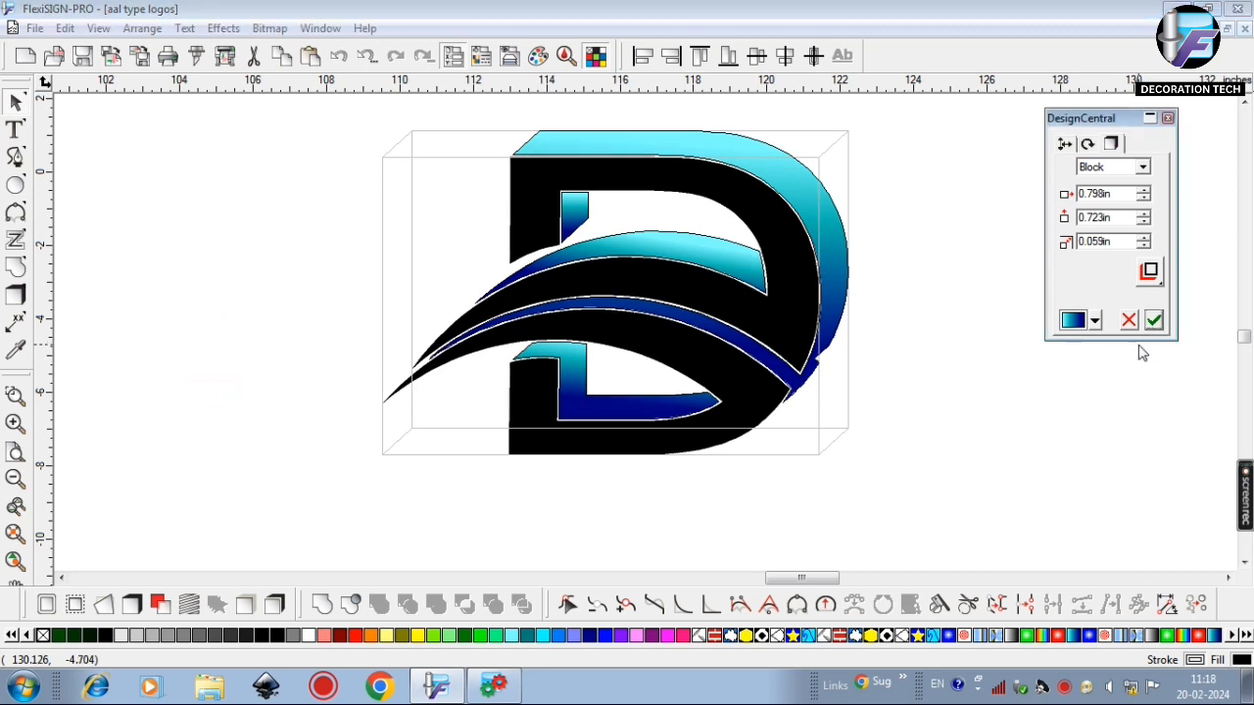
Fill both letter pieces with the horizontal rainbow gradient and their block shadow with black
left_click(746, 414)
left_click(789, 314, "shift")
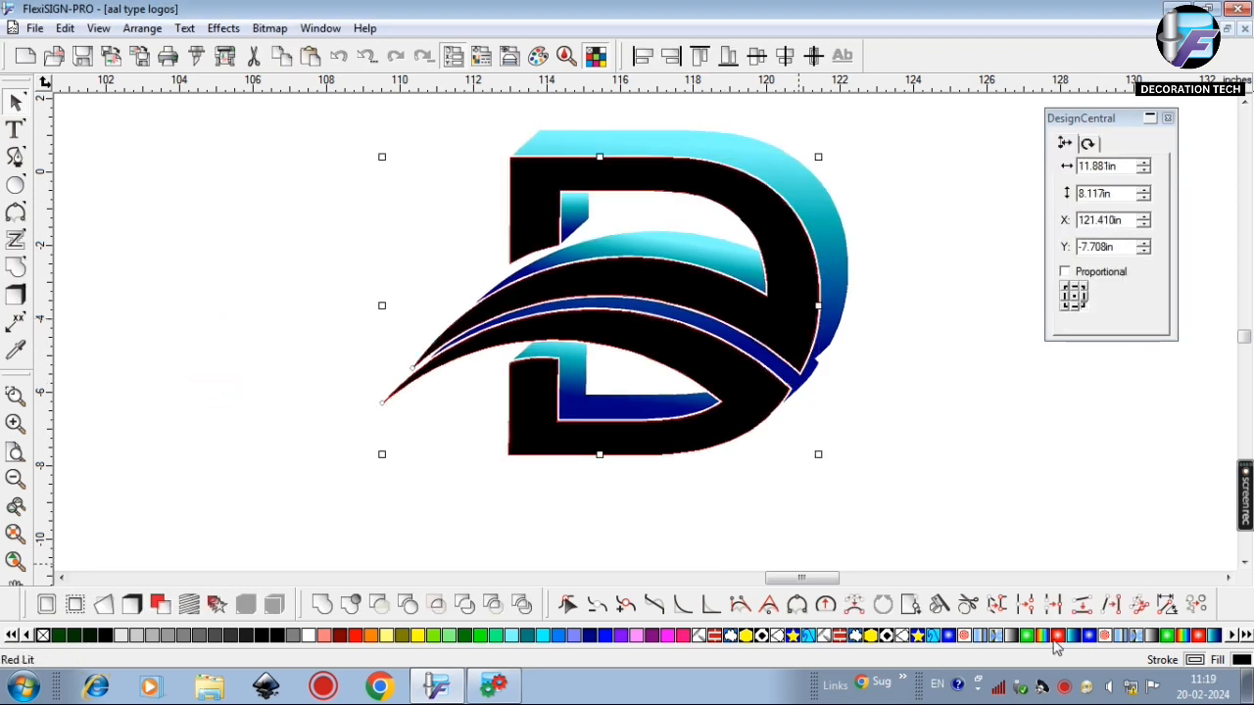
left_click(1057, 636)
left_click(1042, 636)
left_click(230, 635)
left_click(279, 635)
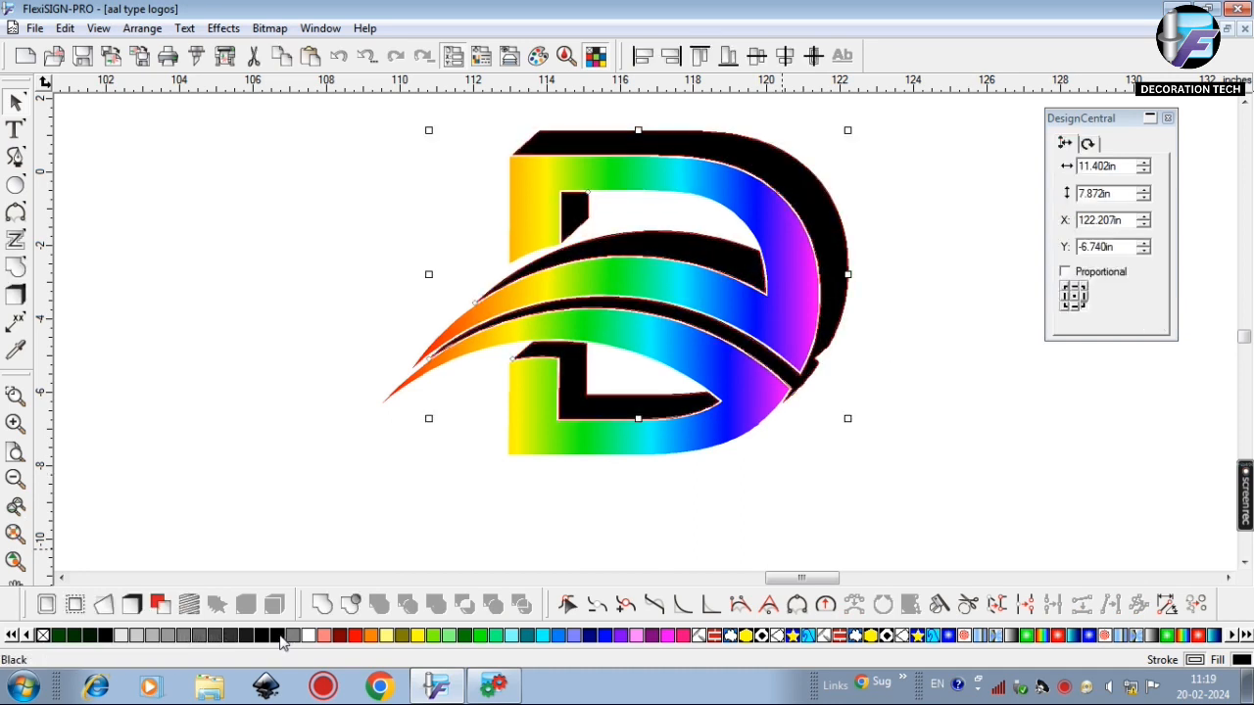